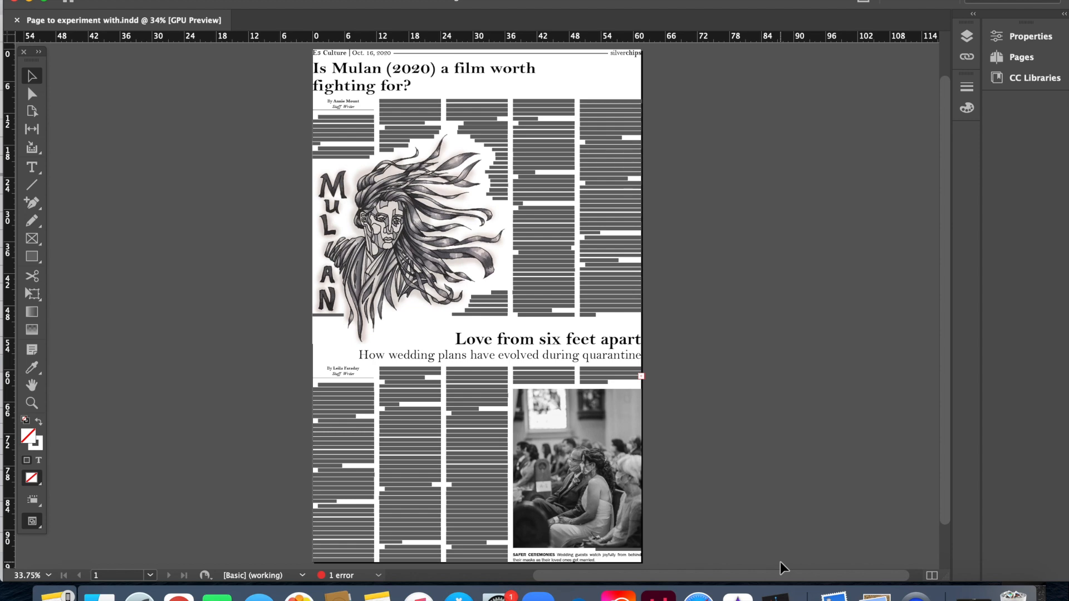
Step: Zoom in, out, fit page and actual size to inspect the article and whole page
key(super+equal)
key(super+equal)
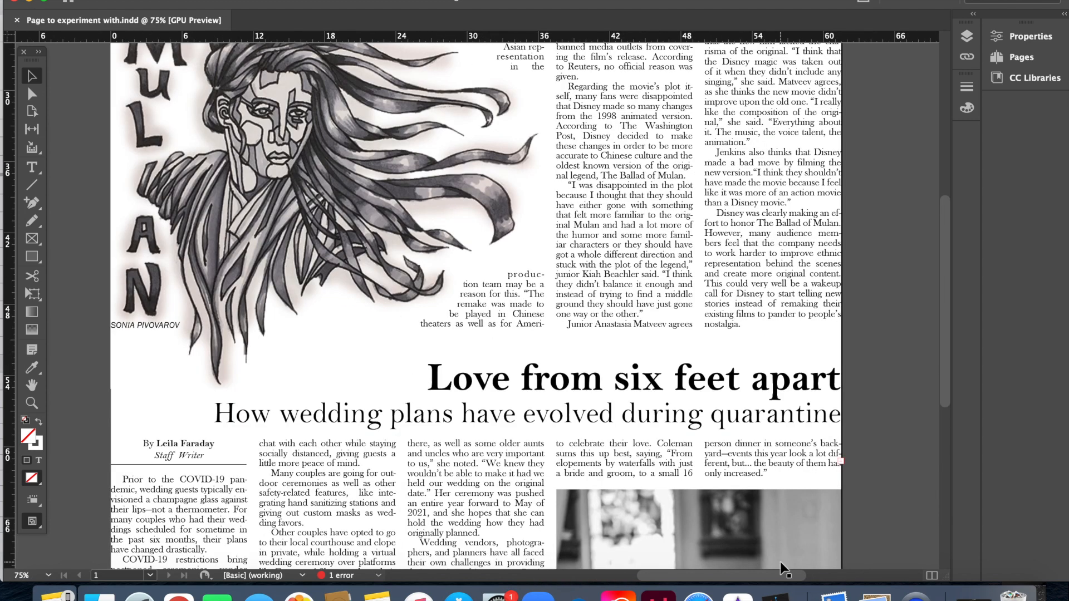
key(super+minus)
key(super+minus)
key(super+minus)
key(super+minus)
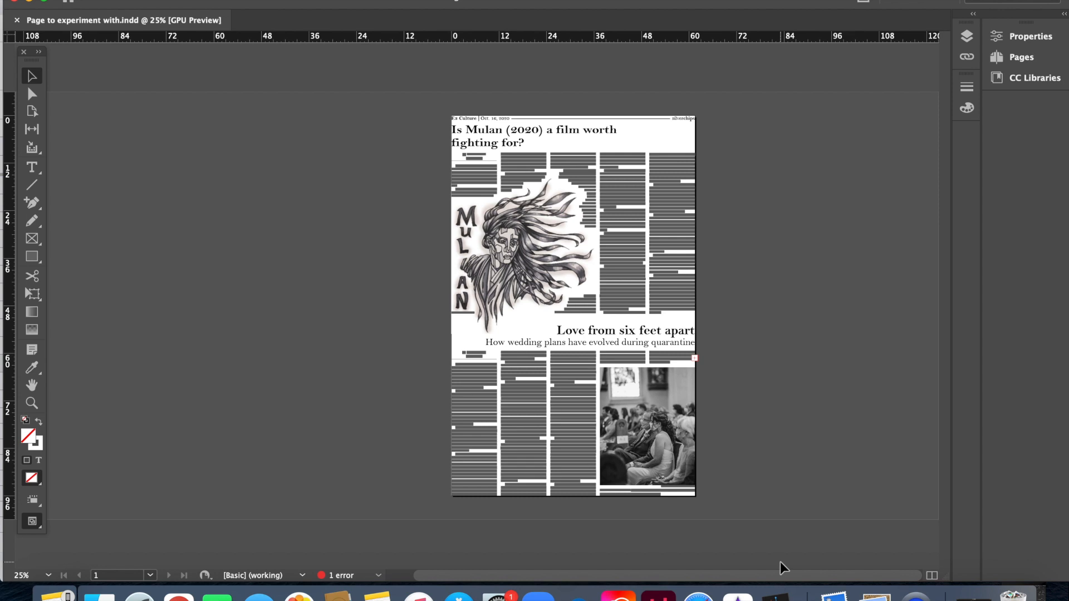
key(super+0)
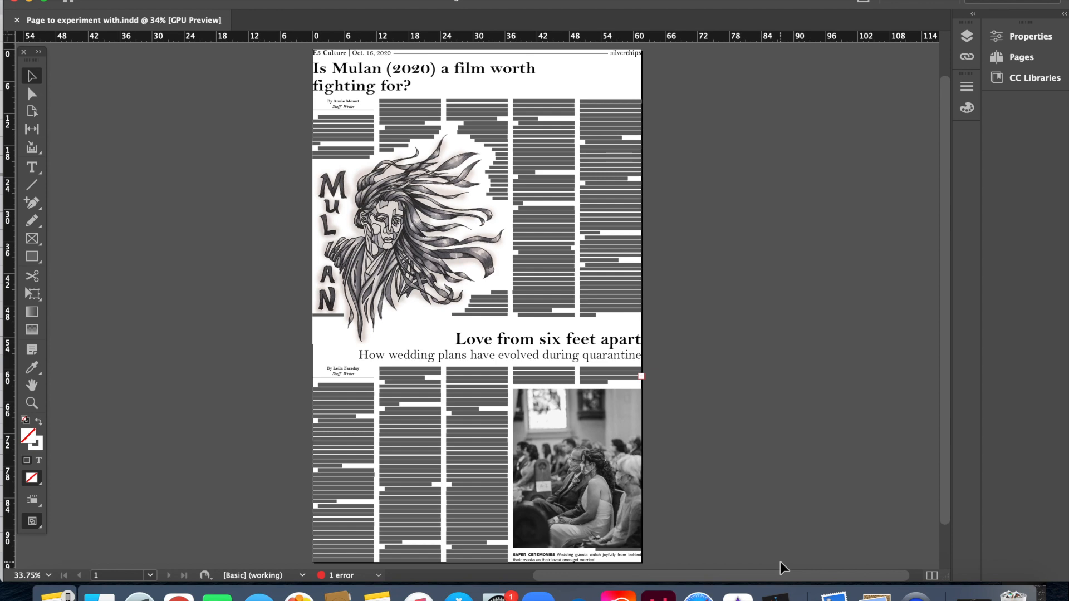
key(super+1)
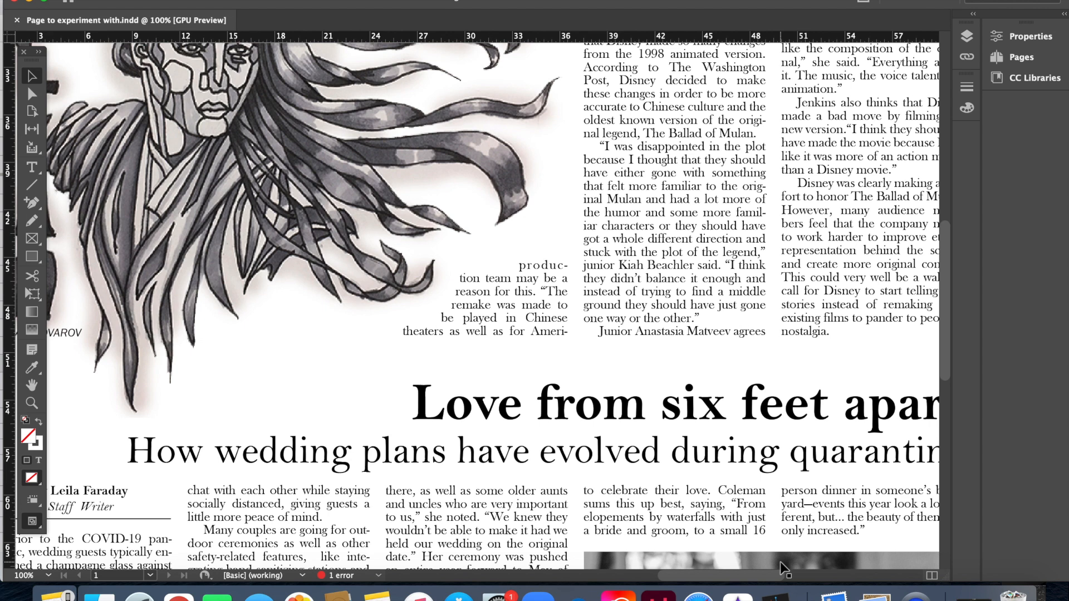
key(super+0)
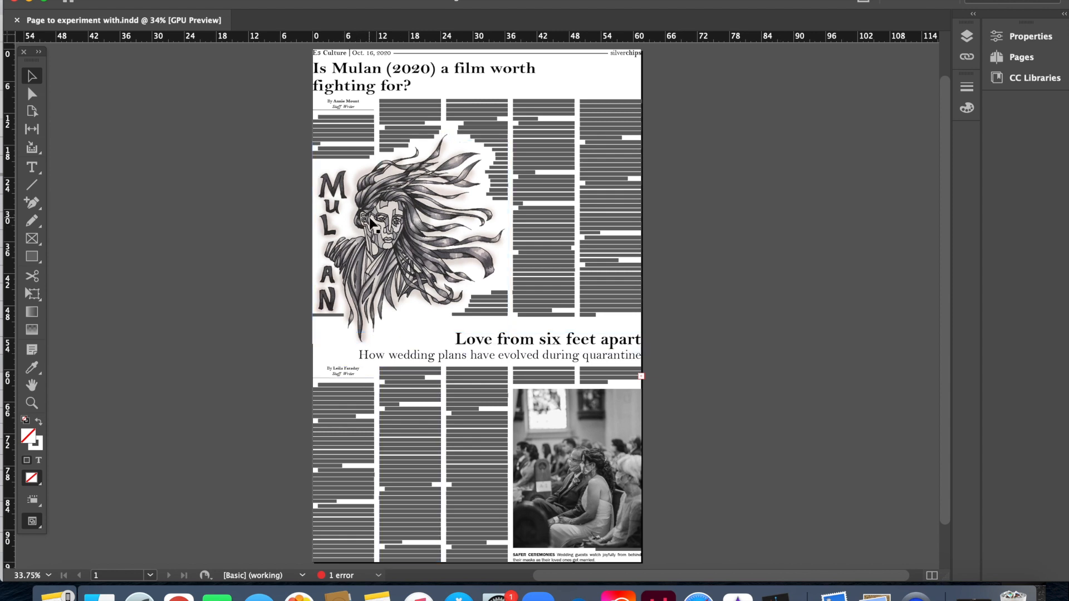
Step: Try moving the Mulan illustration lower, then undo to restore its original position
drag(366, 222, 377, 277)
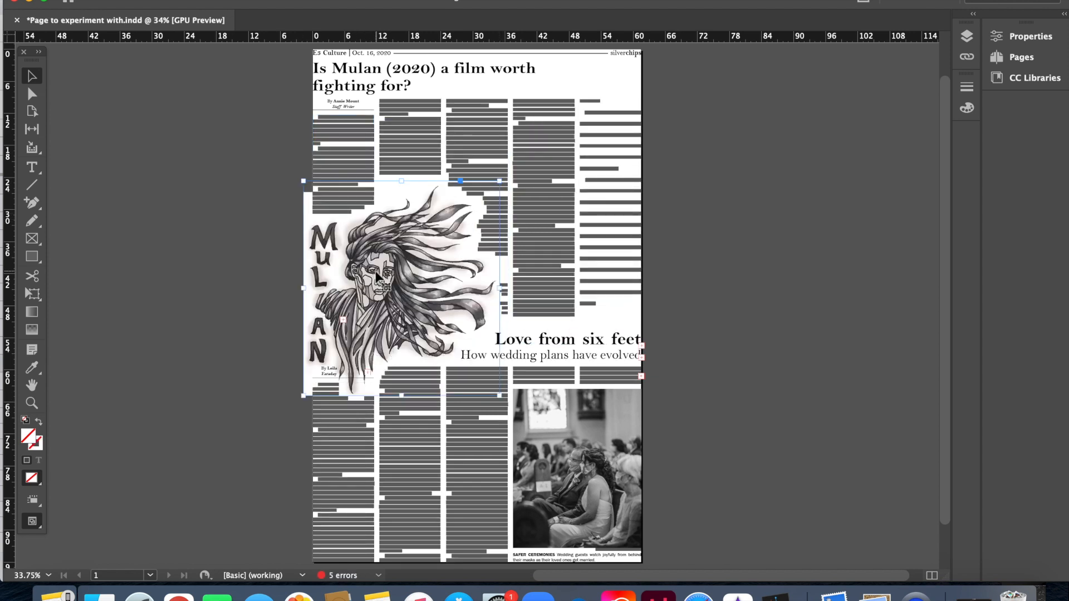
key(super+z)
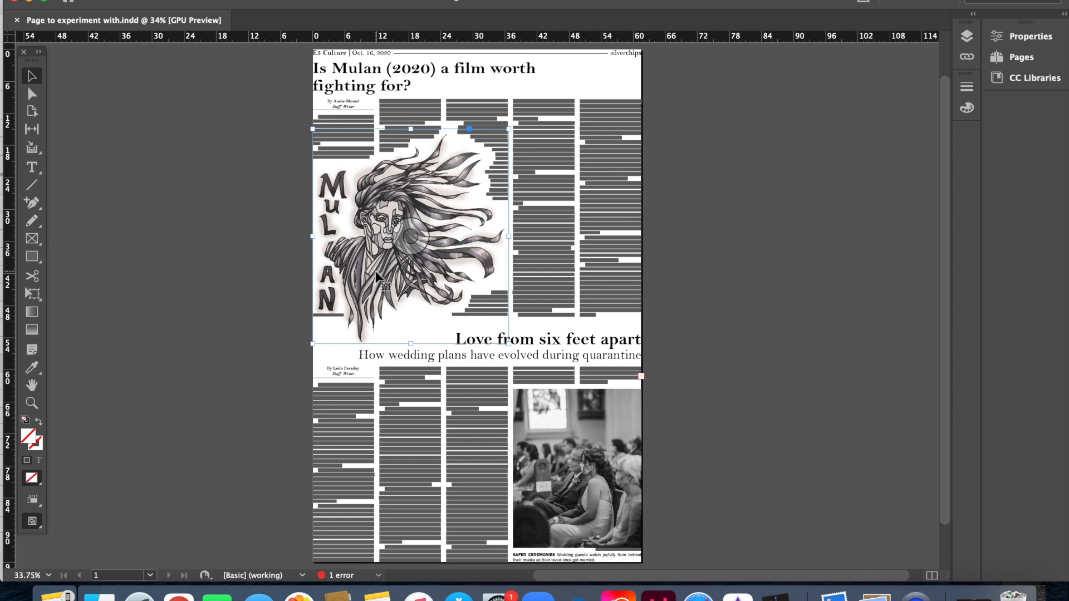
key(super+shift+z)
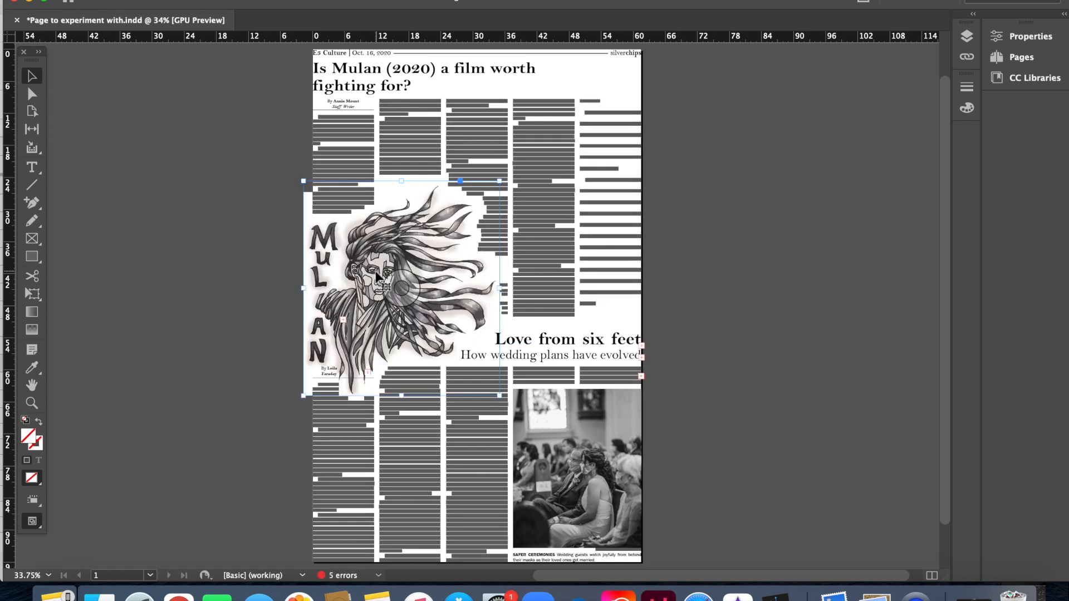
key(super+z)
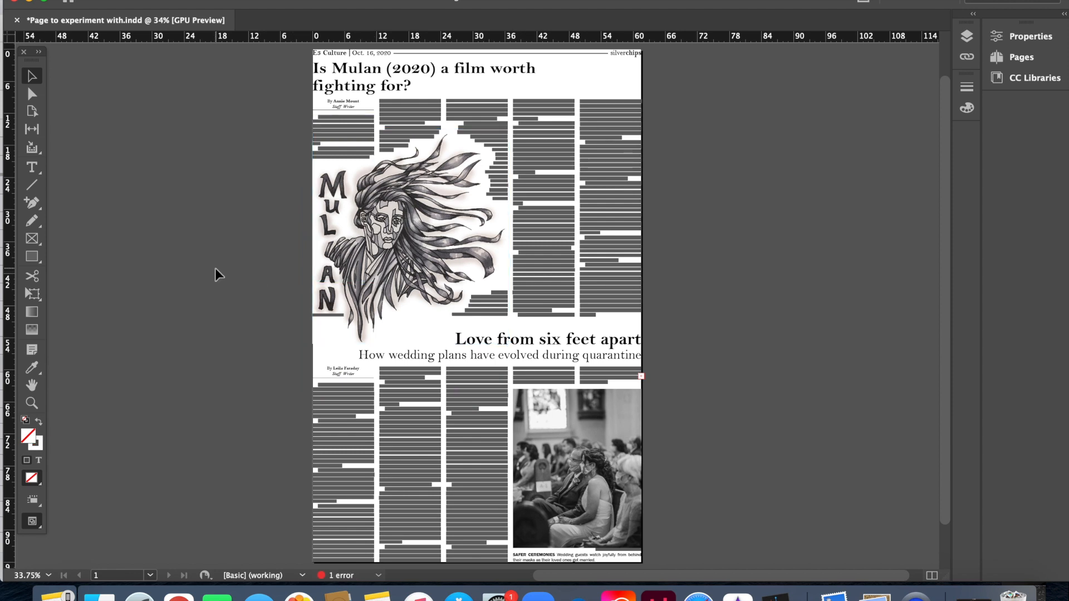
Step: Scale the Mulan illustration down proportionally by its corner handle, undoing distorted stretches
click(410, 309)
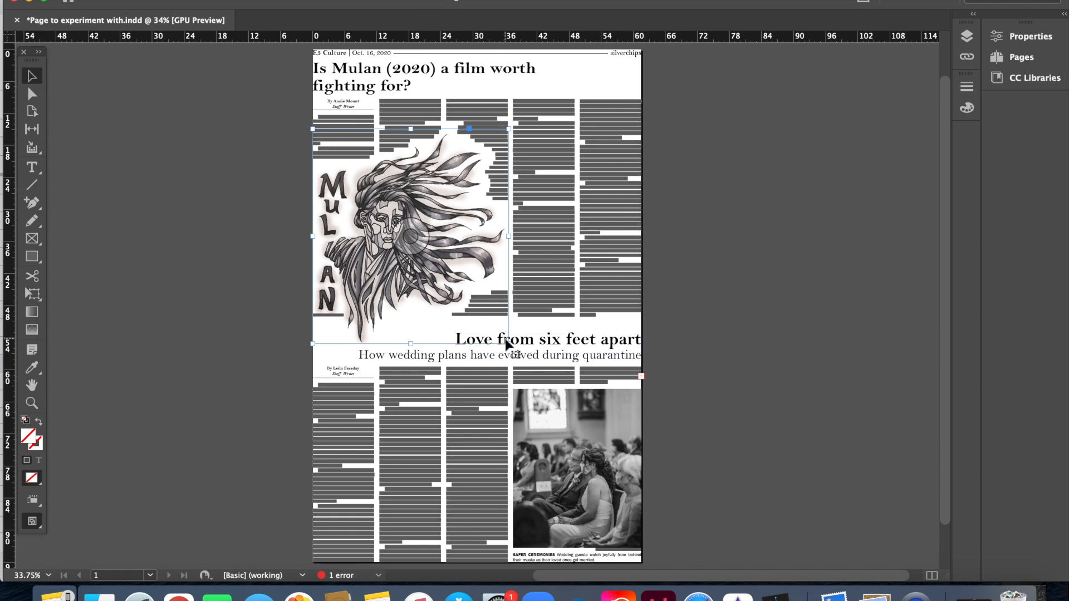
drag(508, 344, 459, 301)
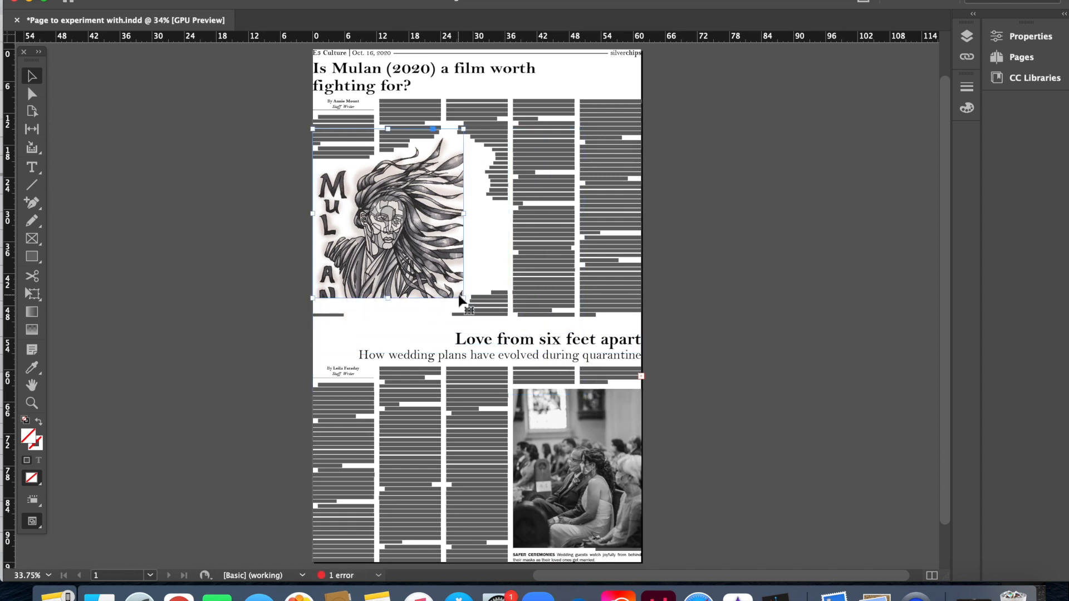
drag(460, 300, 610, 377)
key(super+z)
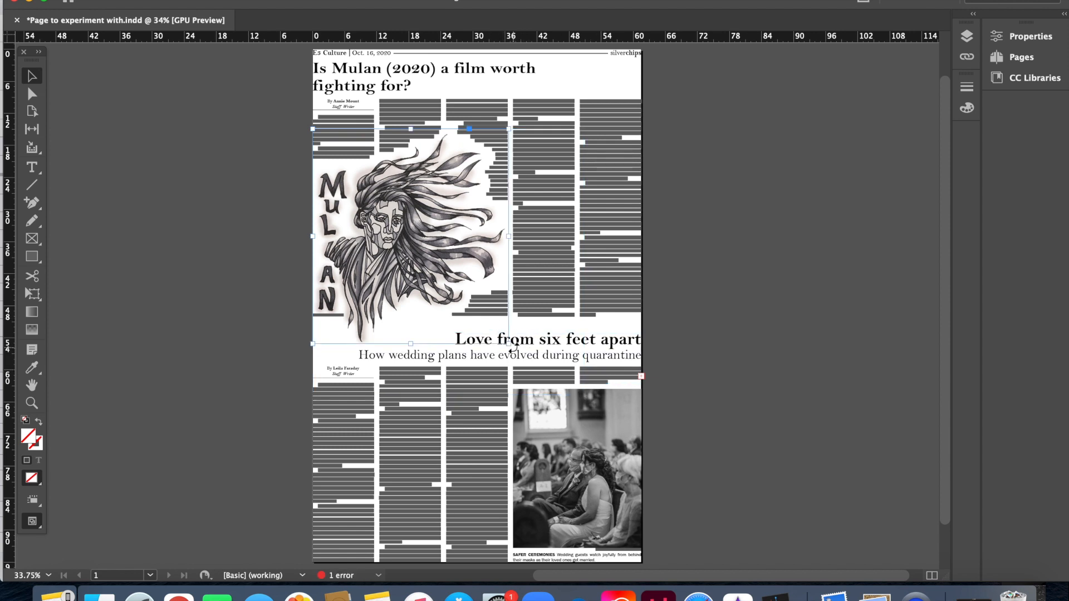
drag(508, 344, 441, 347)
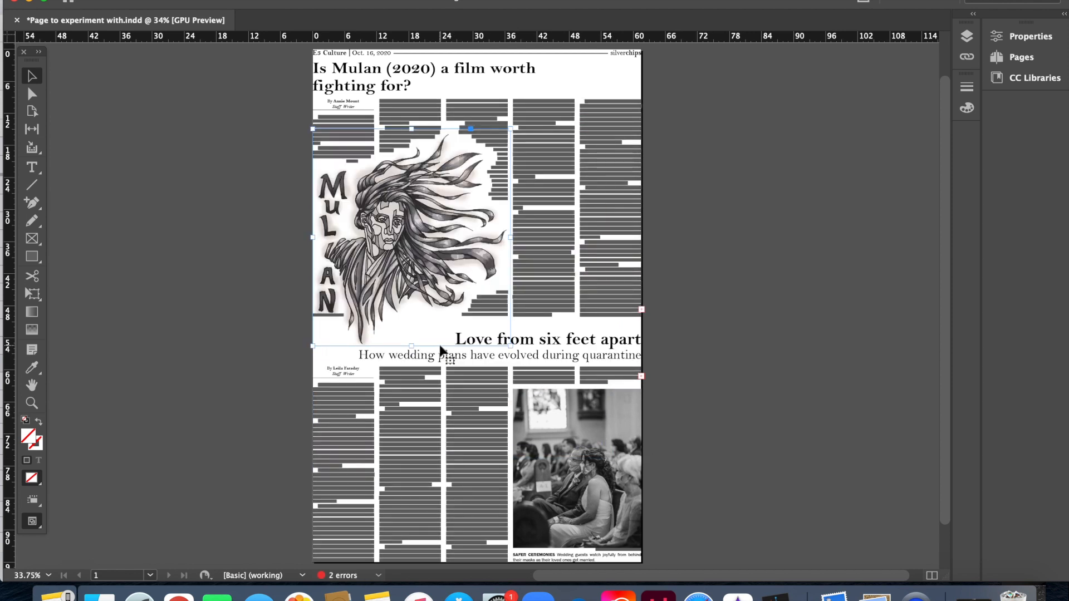
drag(510, 345, 467, 293)
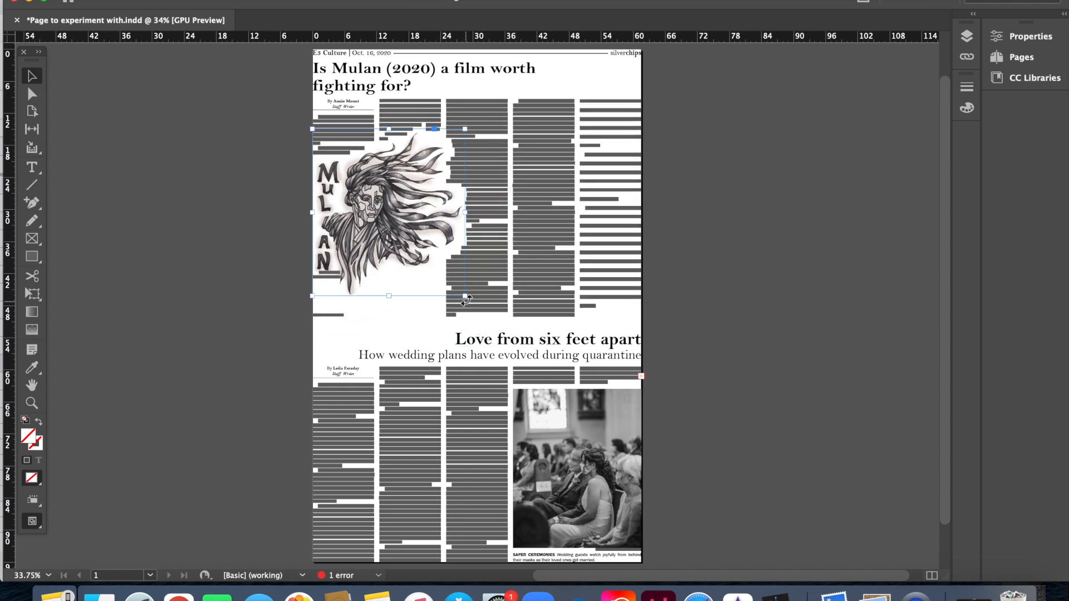
drag(467, 298, 511, 322)
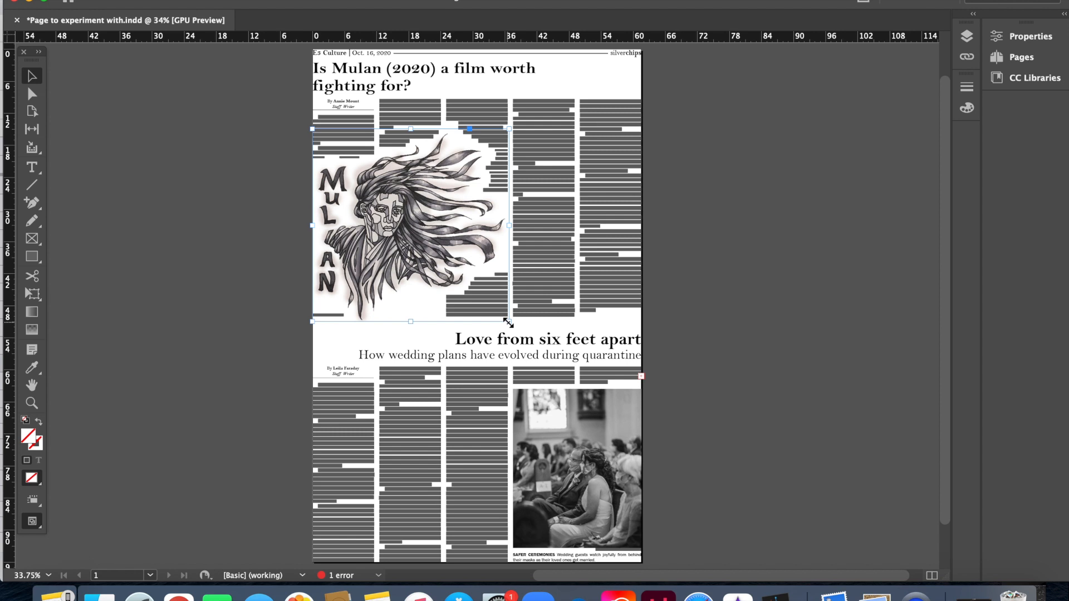
drag(508, 322, 781, 248)
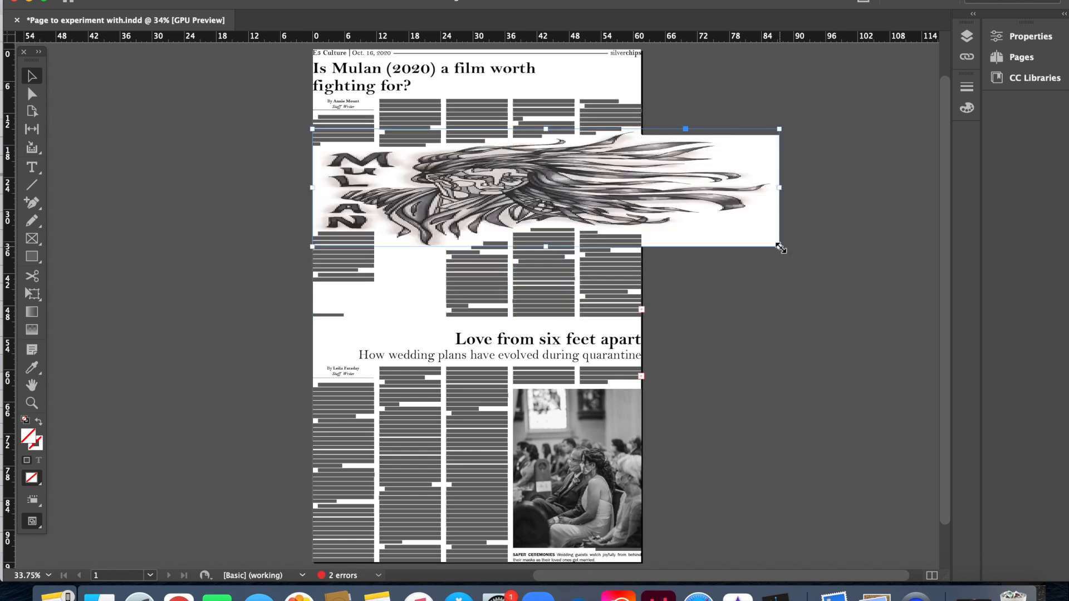
key(super+z)
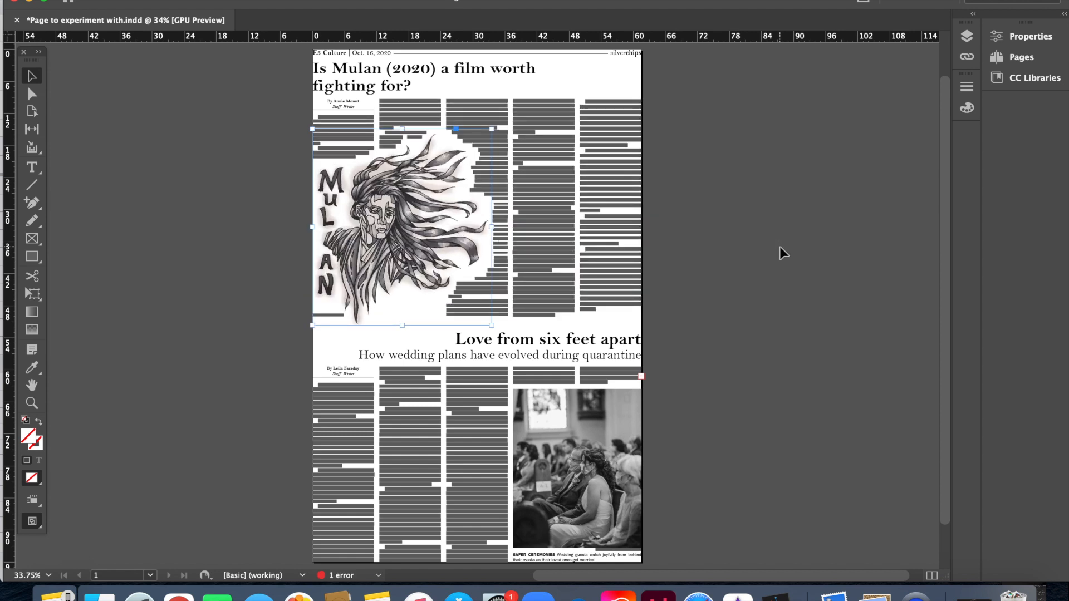
drag(492, 325, 498, 346)
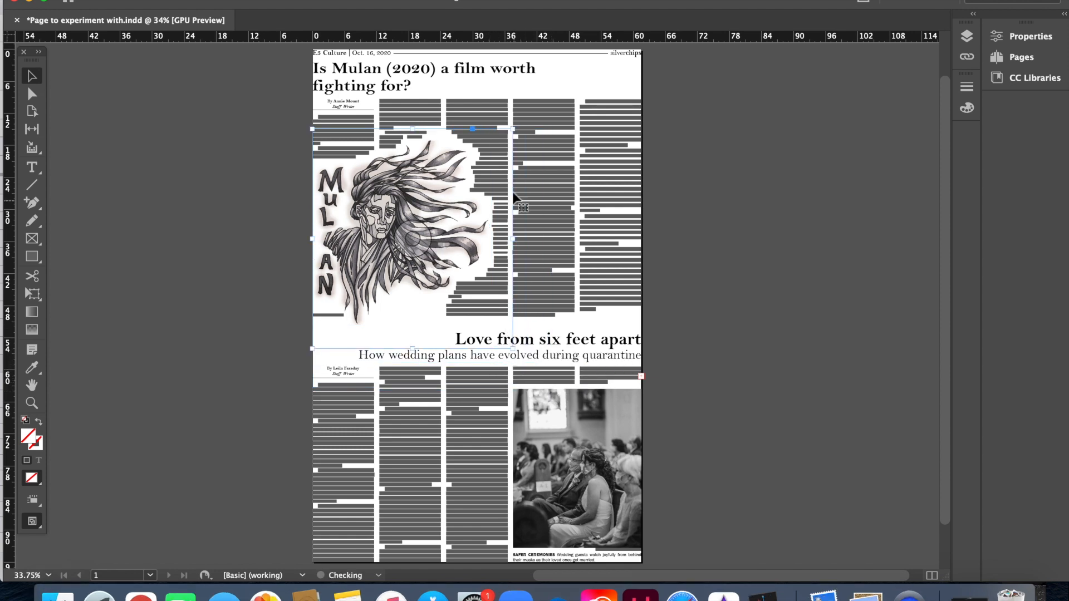
click(368, 95)
drag(263, 95, 310, 136)
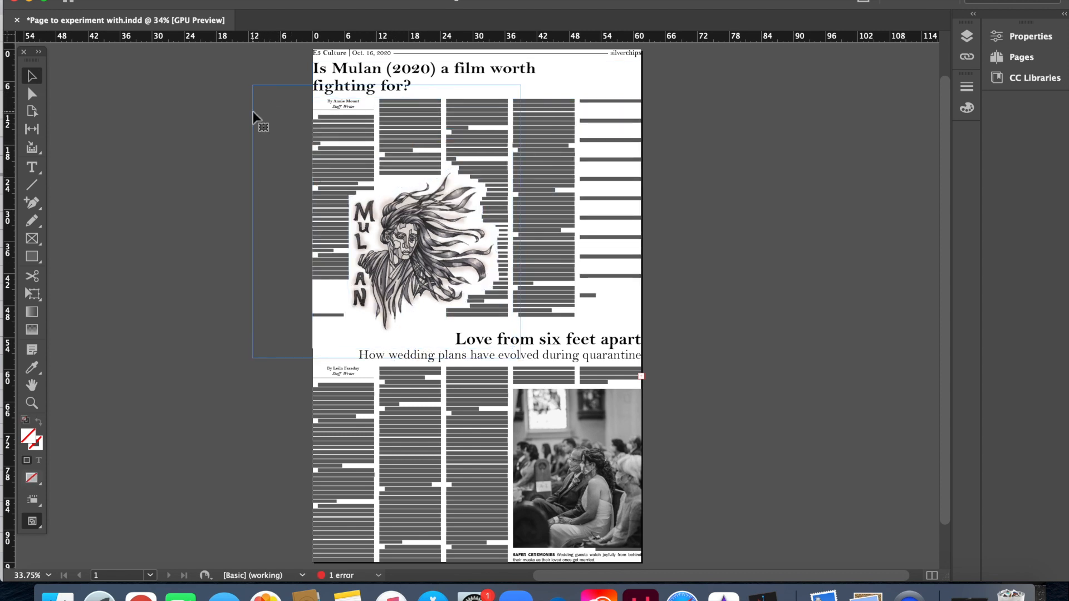
drag(252, 112, 253, 113)
key(super+z)
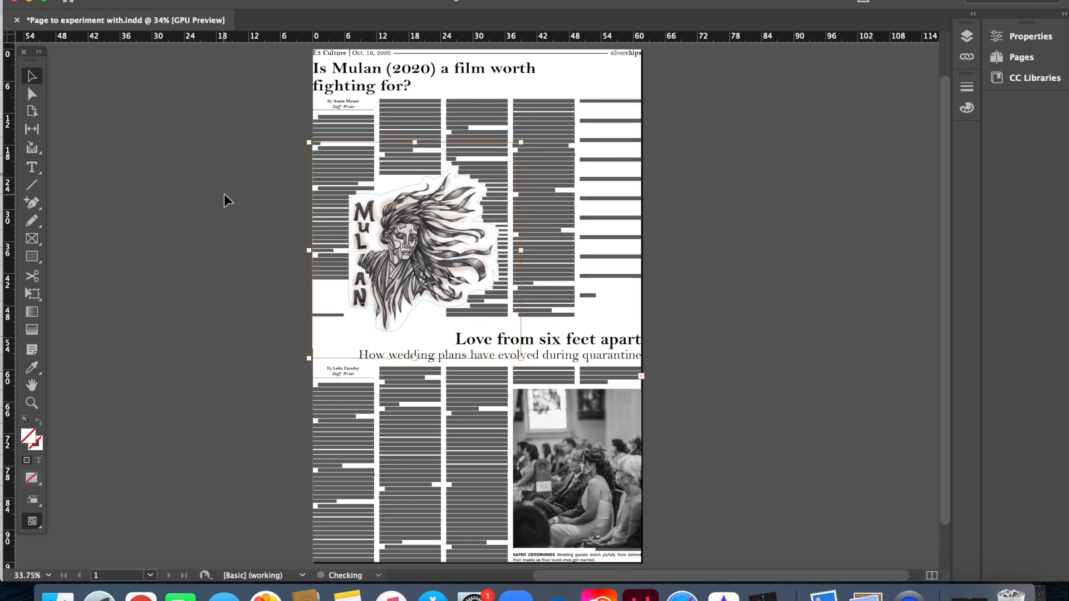
key(super+z)
click(224, 194)
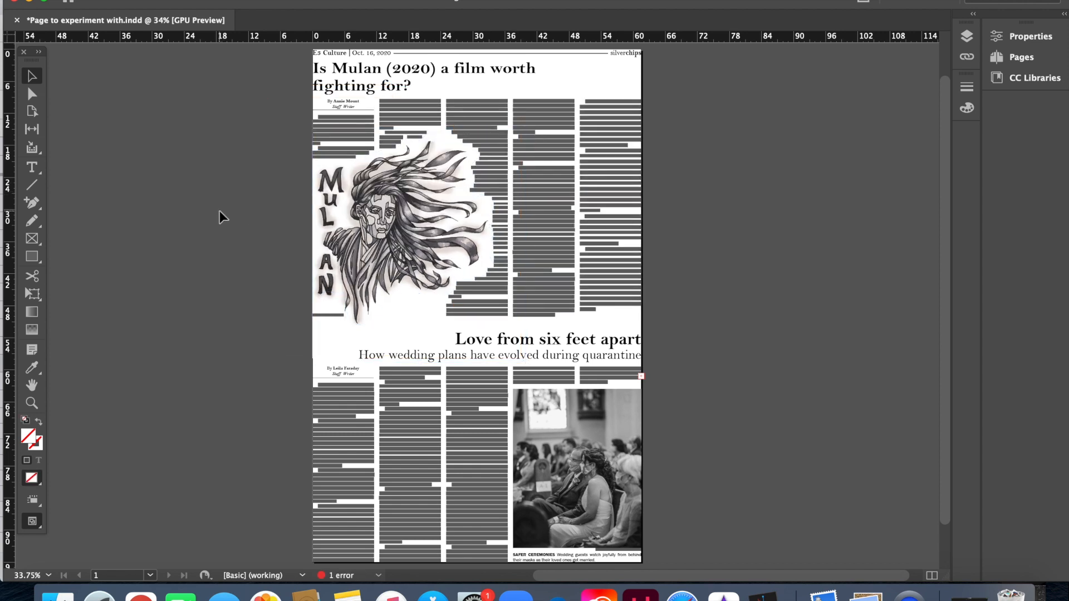
click(345, 269)
click(395, 255)
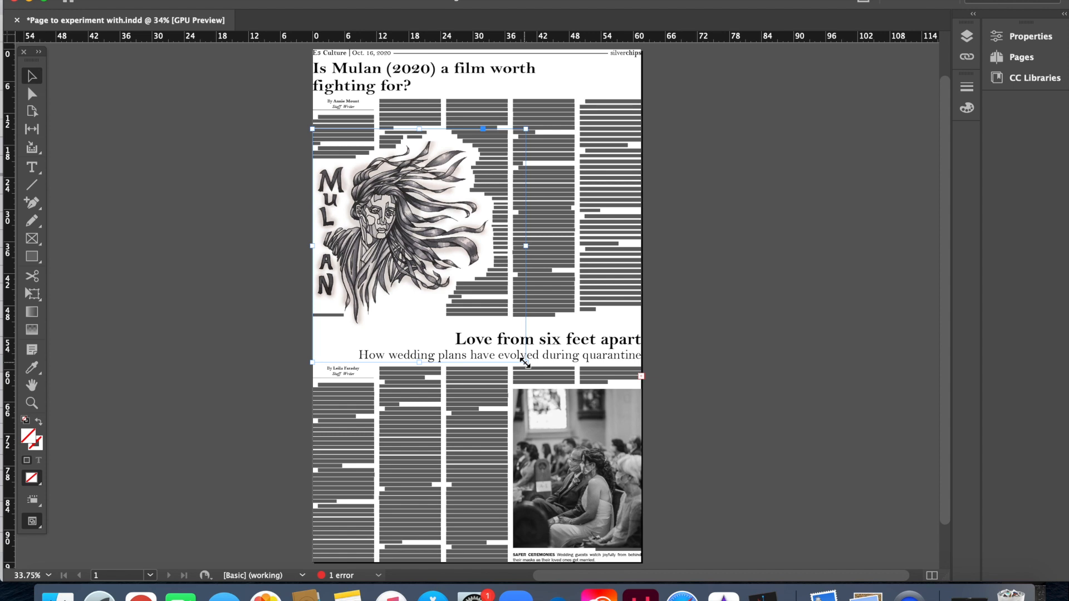
drag(525, 362, 492, 327)
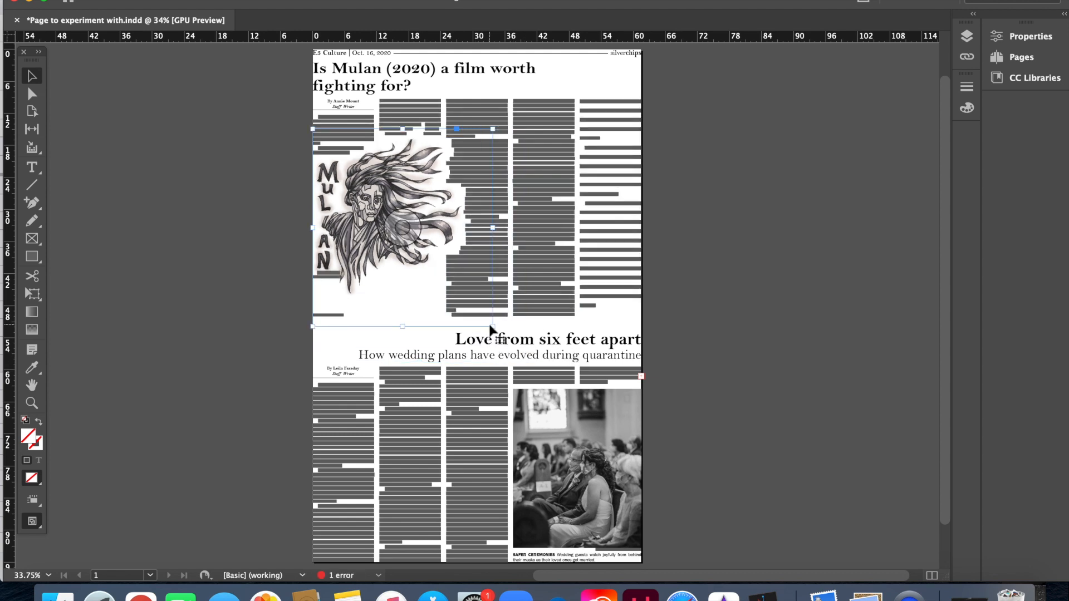
drag(489, 327, 533, 346)
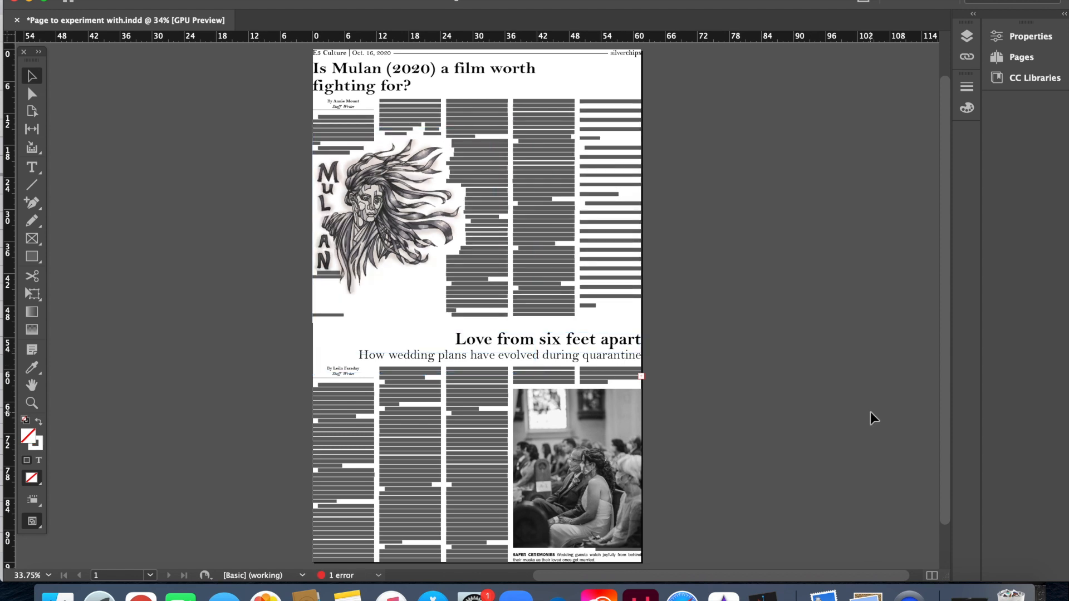
click(805, 381)
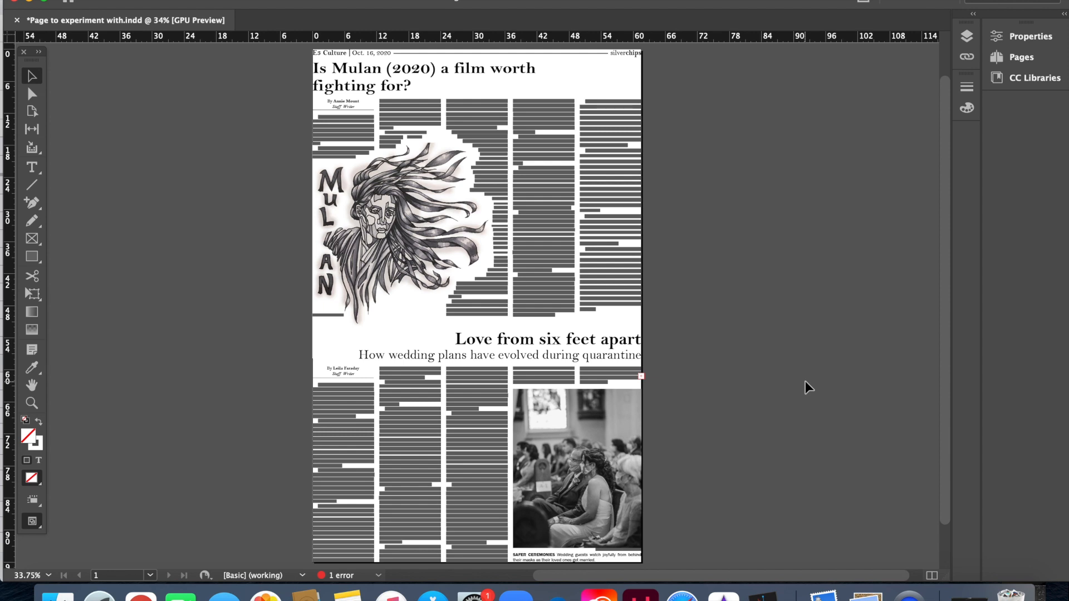
click(410, 290)
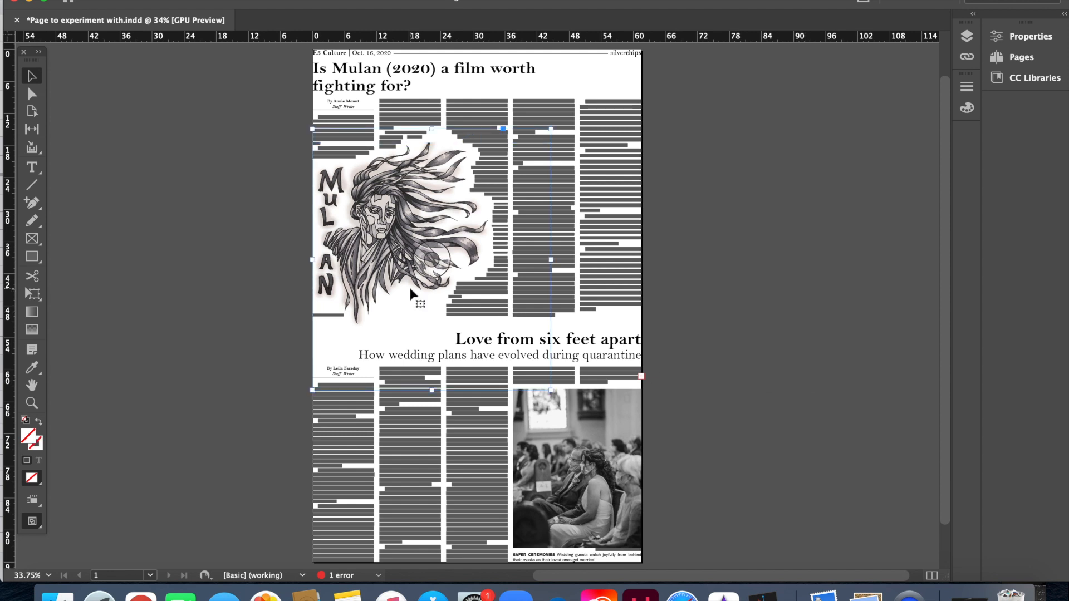
Step: Review the illustration's Text Wrap settings, close the panel, and deselect the Mulan frame
key(super+alt+w)
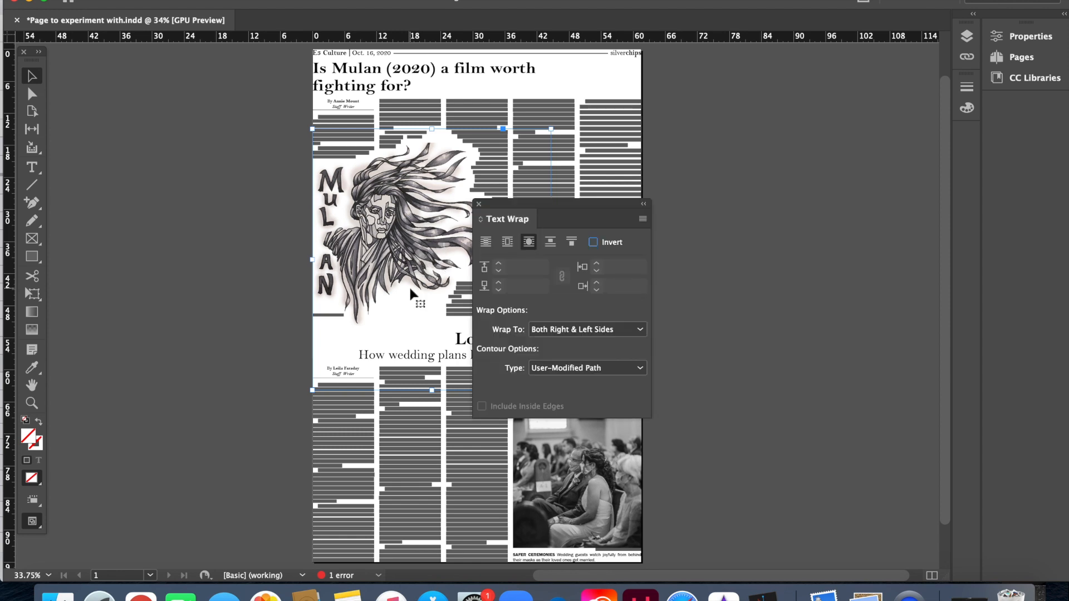
drag(566, 209, 761, 178)
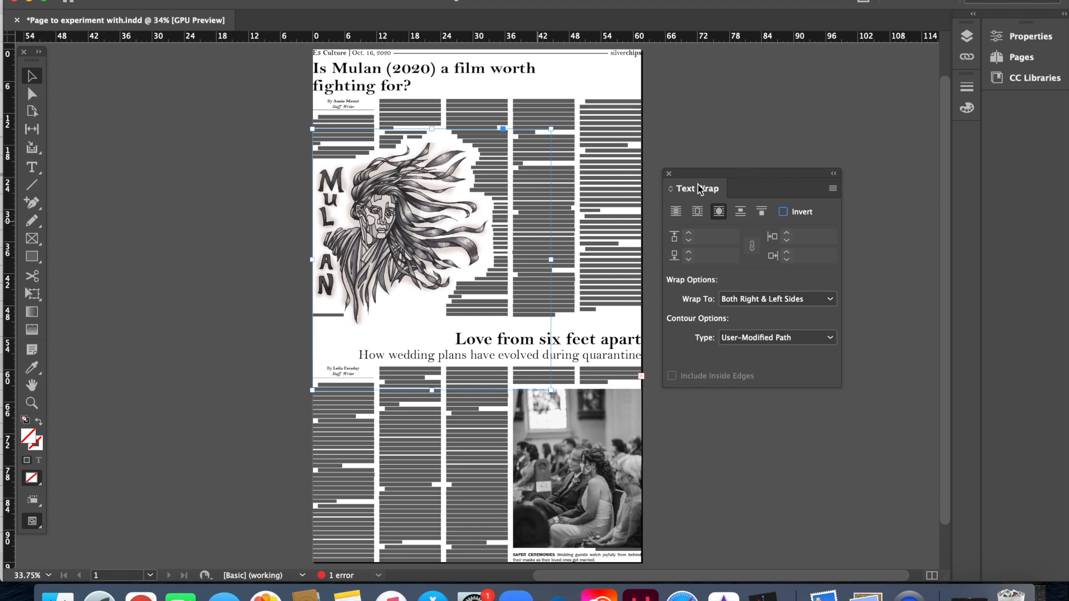
click(670, 174)
click(732, 218)
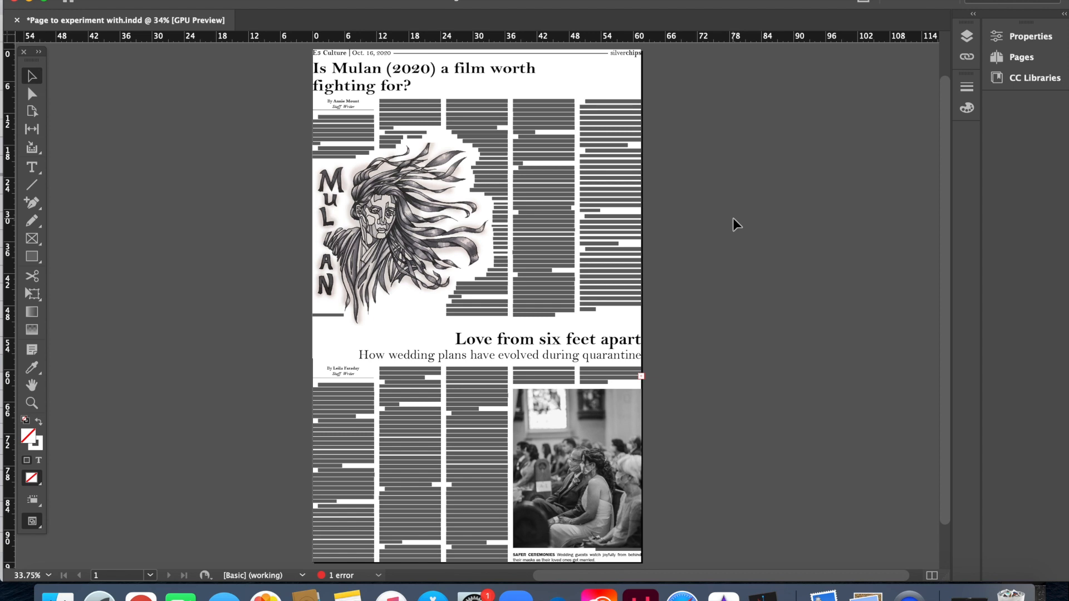
Step: Place the PNG illustration from the D5 folder onto the pasteboard right of the page
key(super+d)
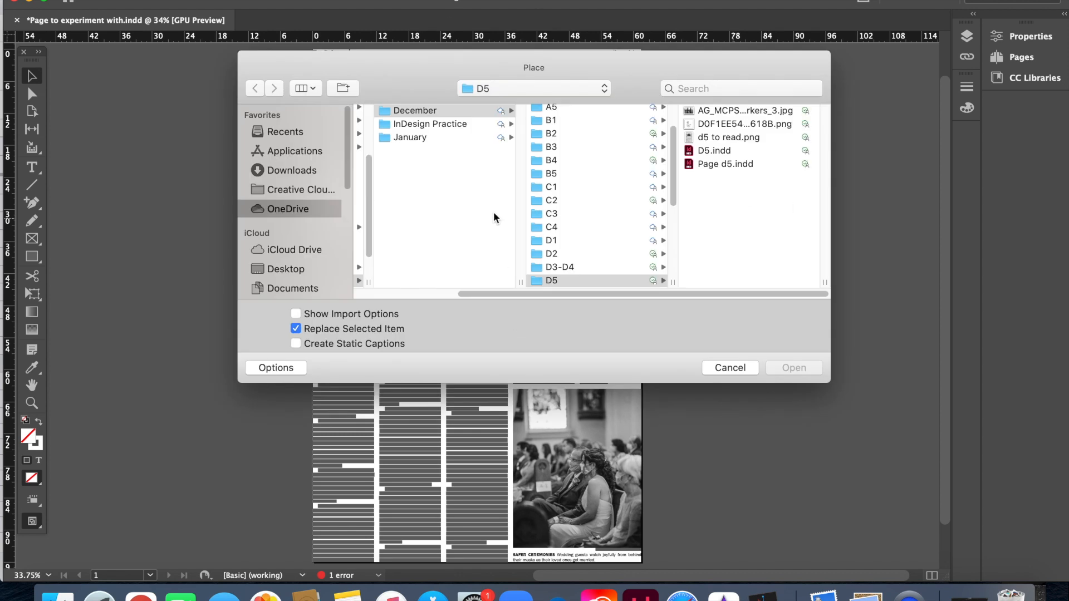
double_click(720, 140)
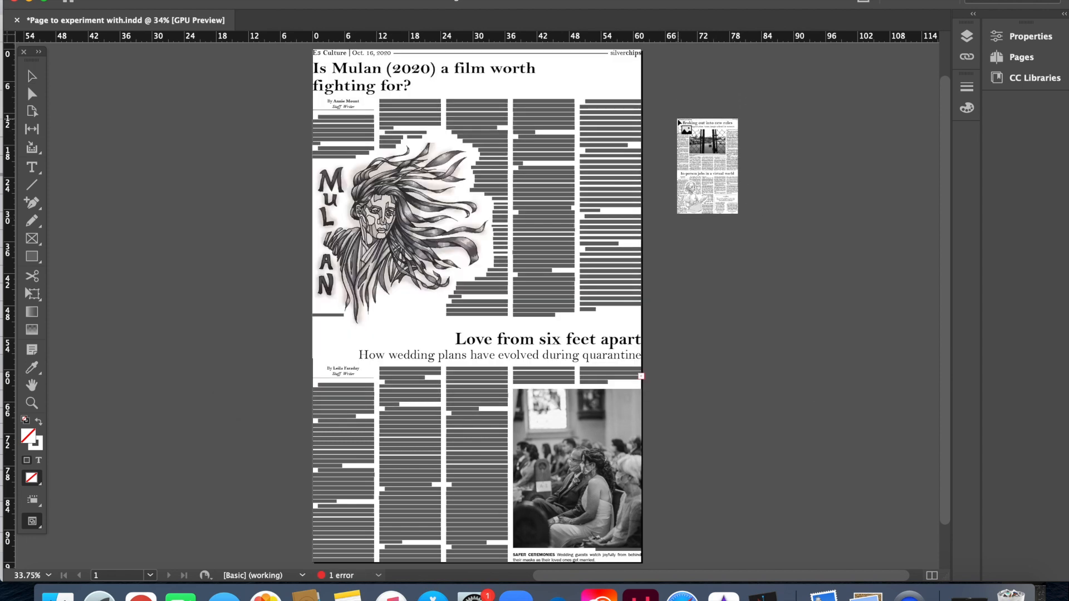
key(Escape)
key(super+d)
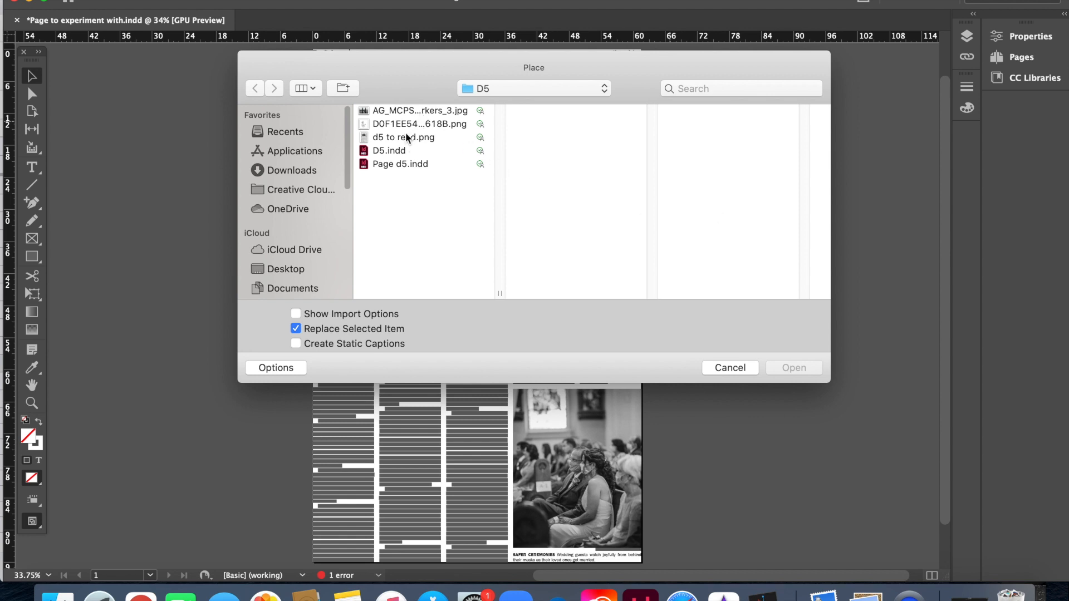
click(406, 124)
click(795, 368)
click(695, 152)
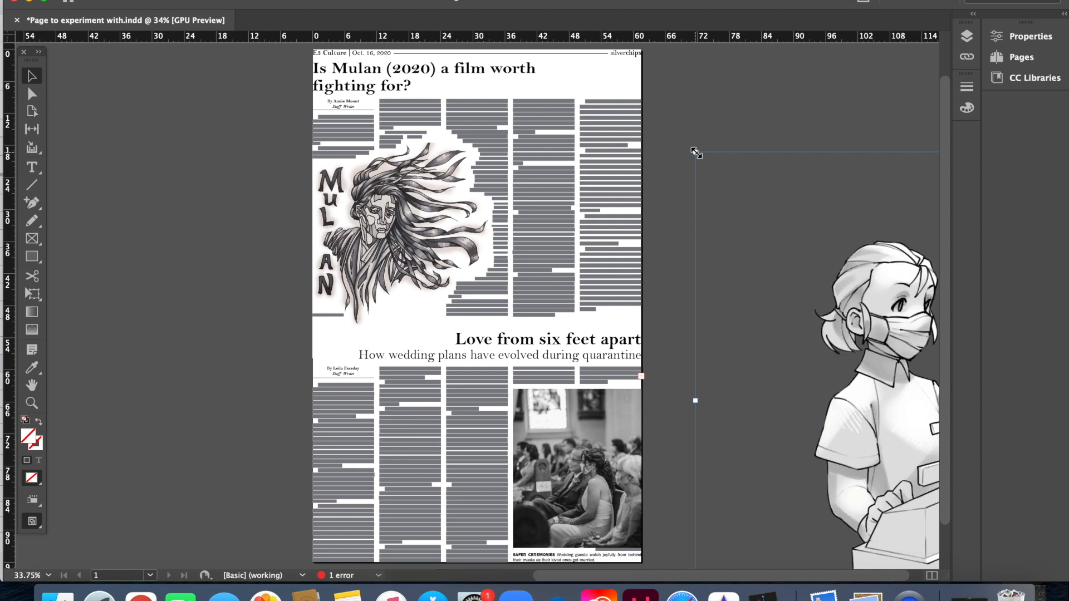
Step: Move the girl illustration, check its link details, then delete it from the pasteboard
drag(796, 246, 776, 222)
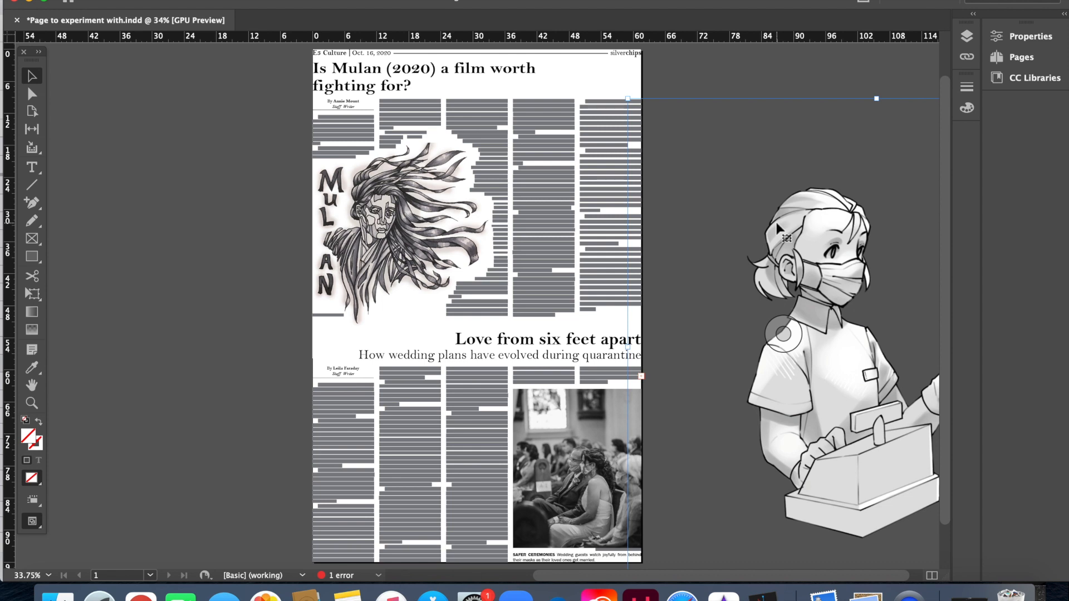
key(super+shift+d)
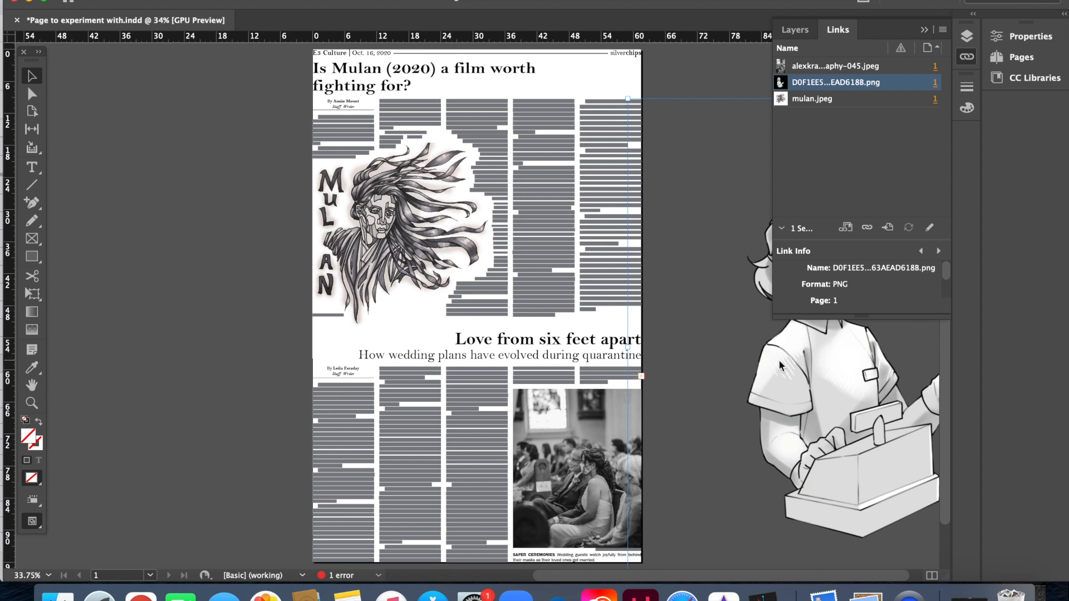
click(925, 31)
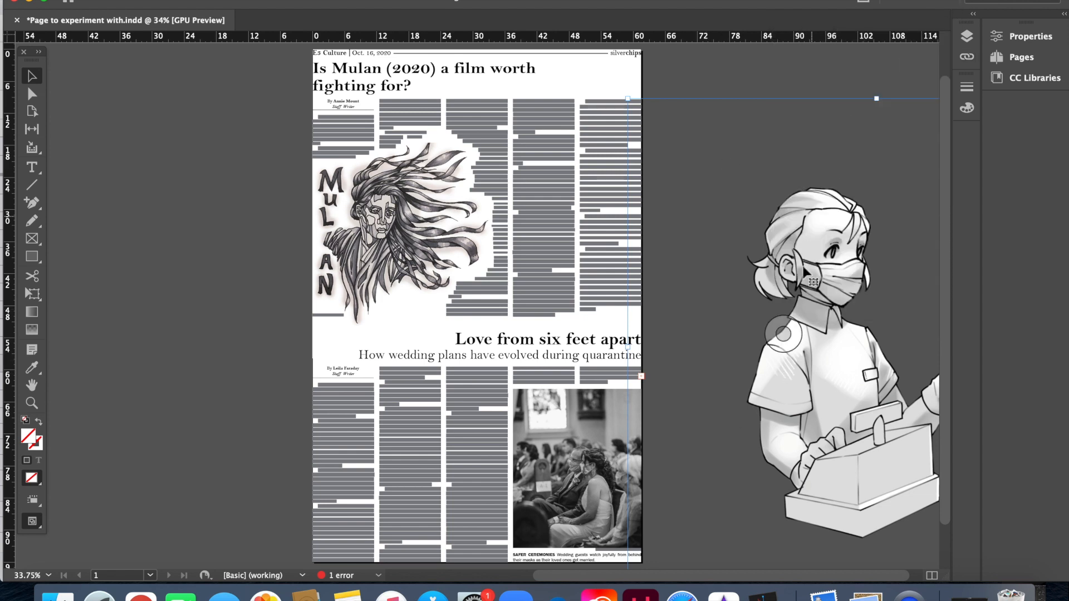
key(Delete)
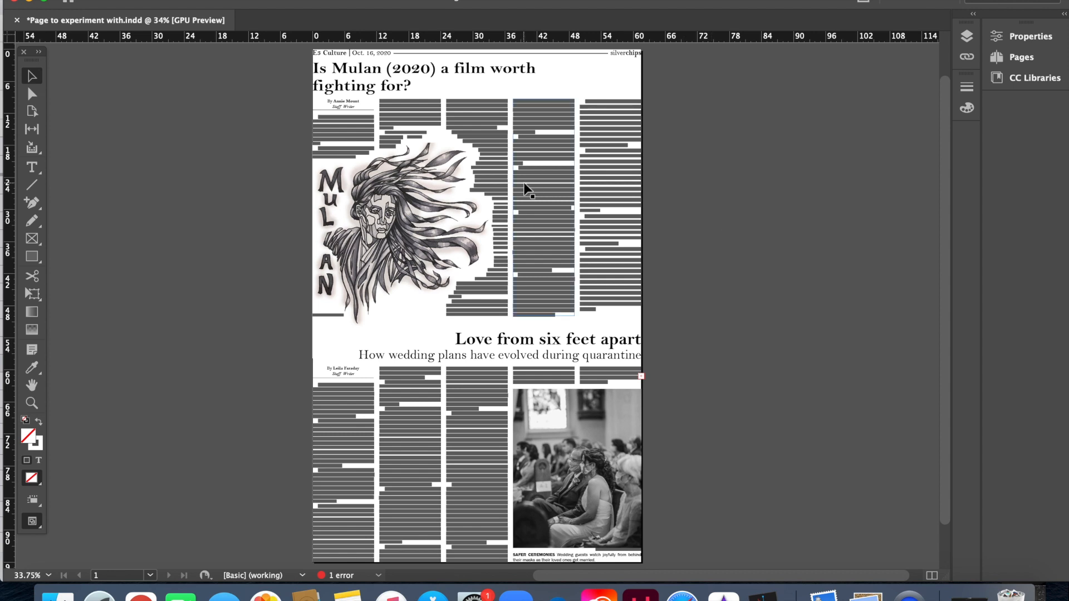
Step: Select the entire Mulan story with the Type tool, then leave text editing
key(t)
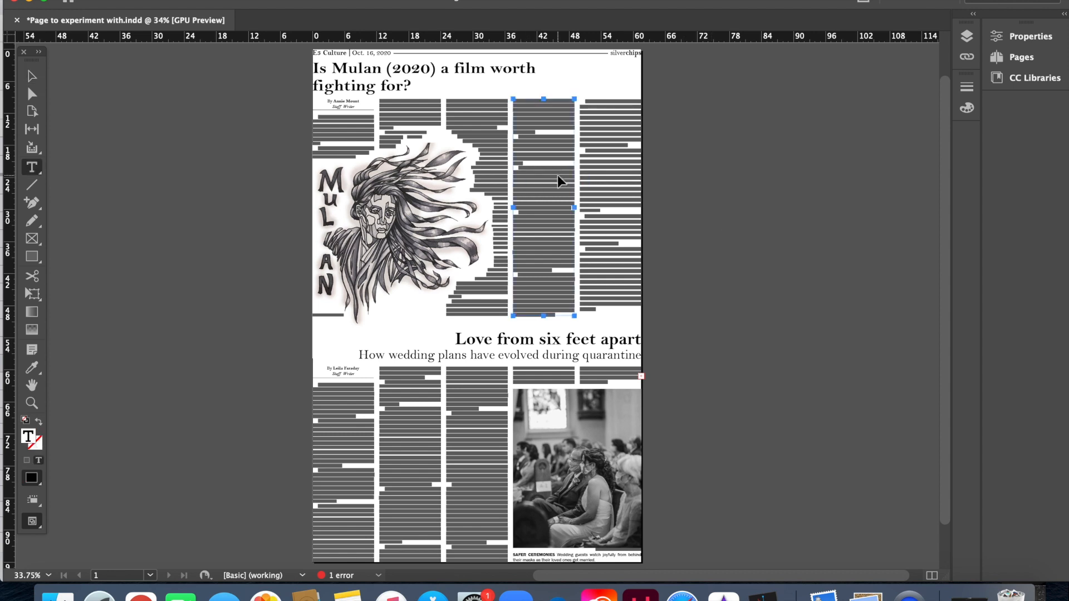
click(588, 229)
key(super+a)
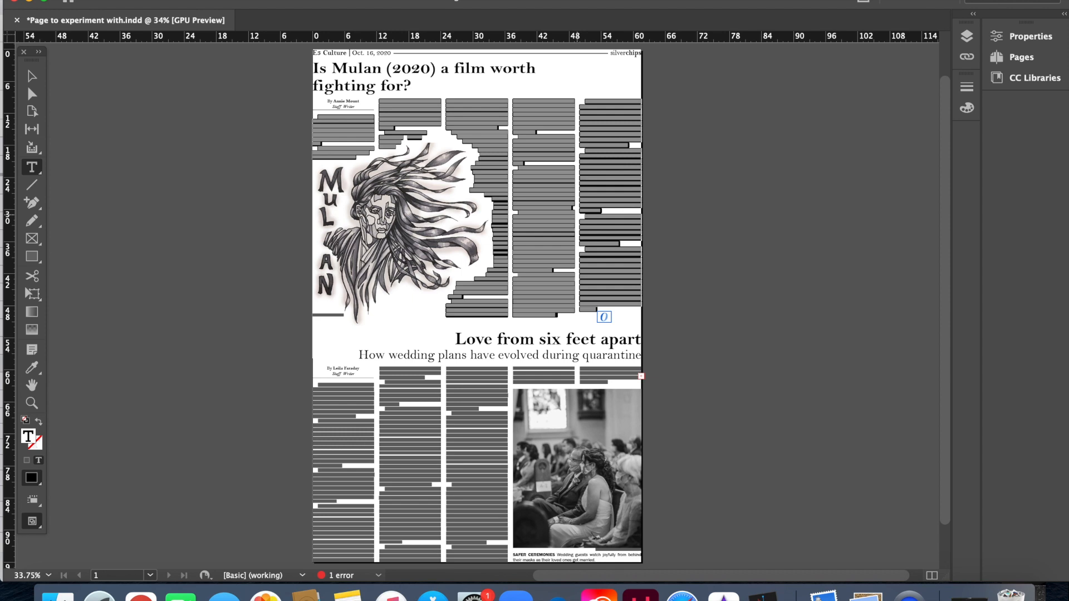
key(Escape)
Step: Dismiss the Tabs settings, then select the rightmost Mulan text column and zoom in
key(super+shift+t)
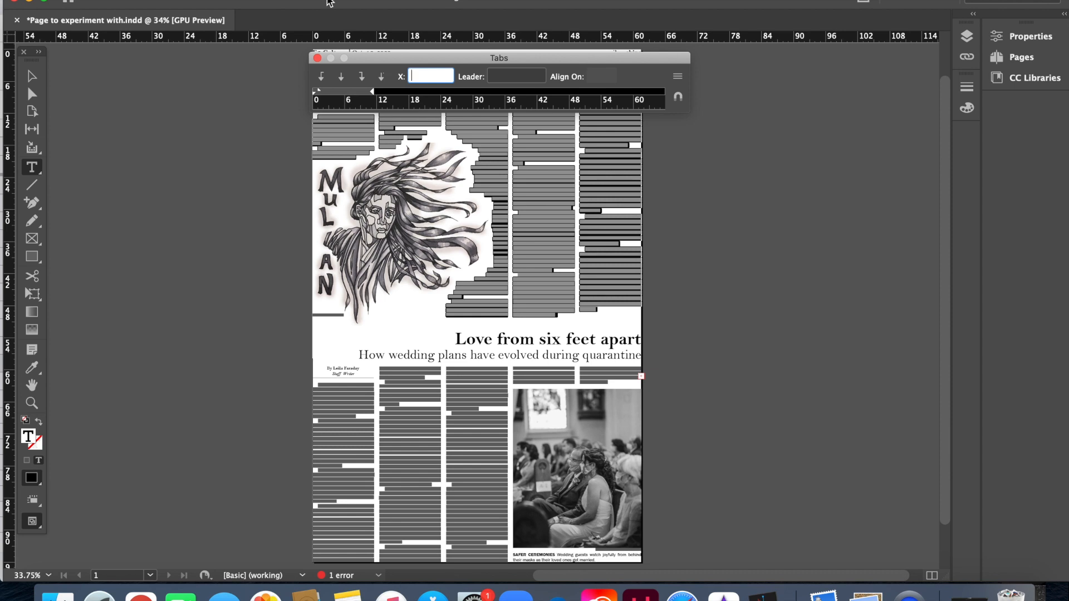
drag(574, 61, 782, 188)
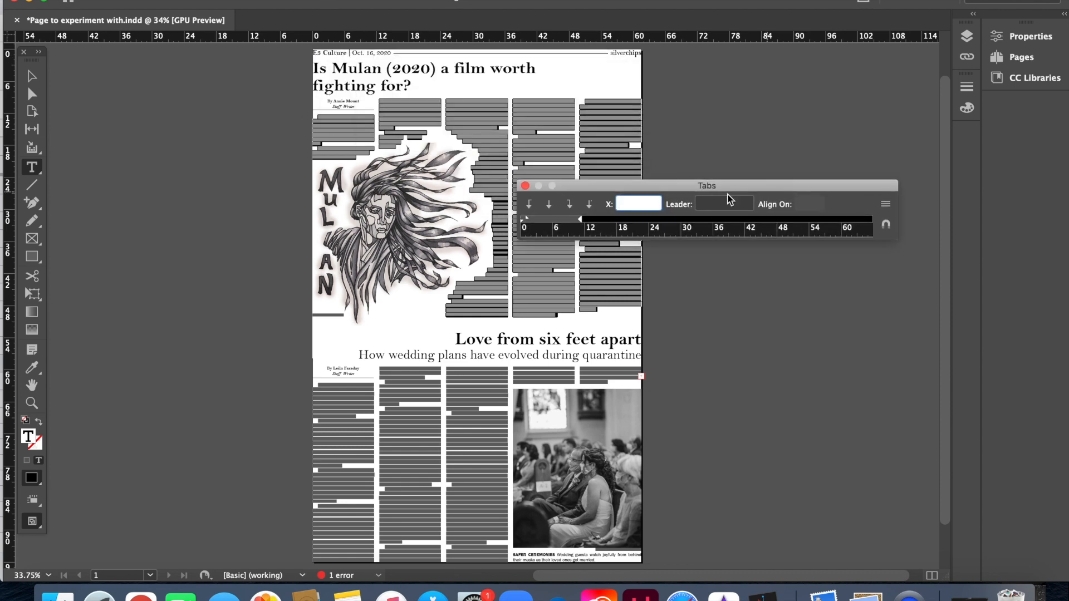
click(525, 185)
click(817, 239)
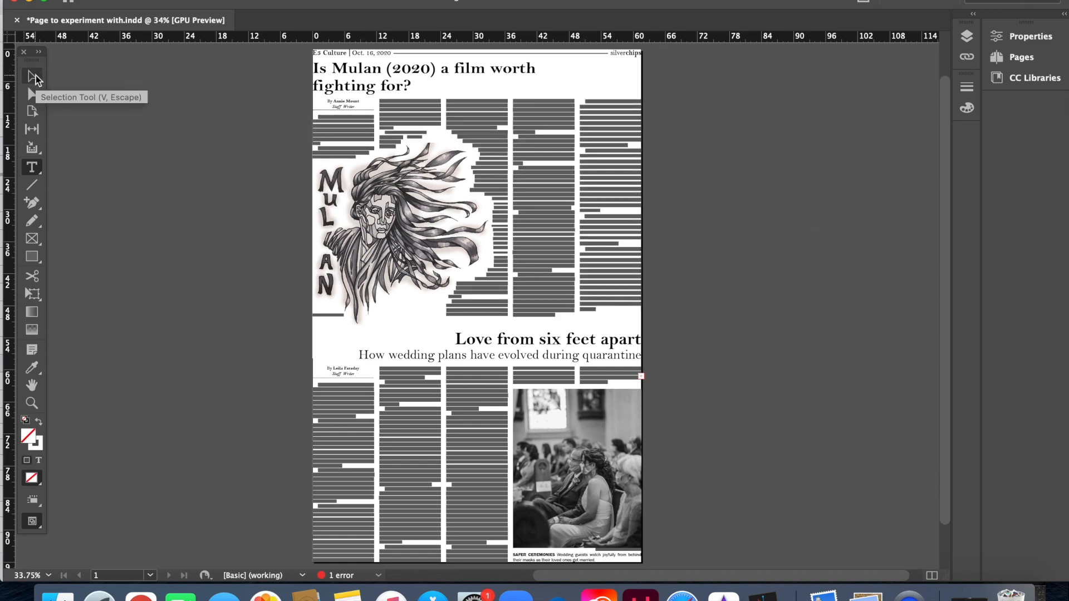
click(620, 239)
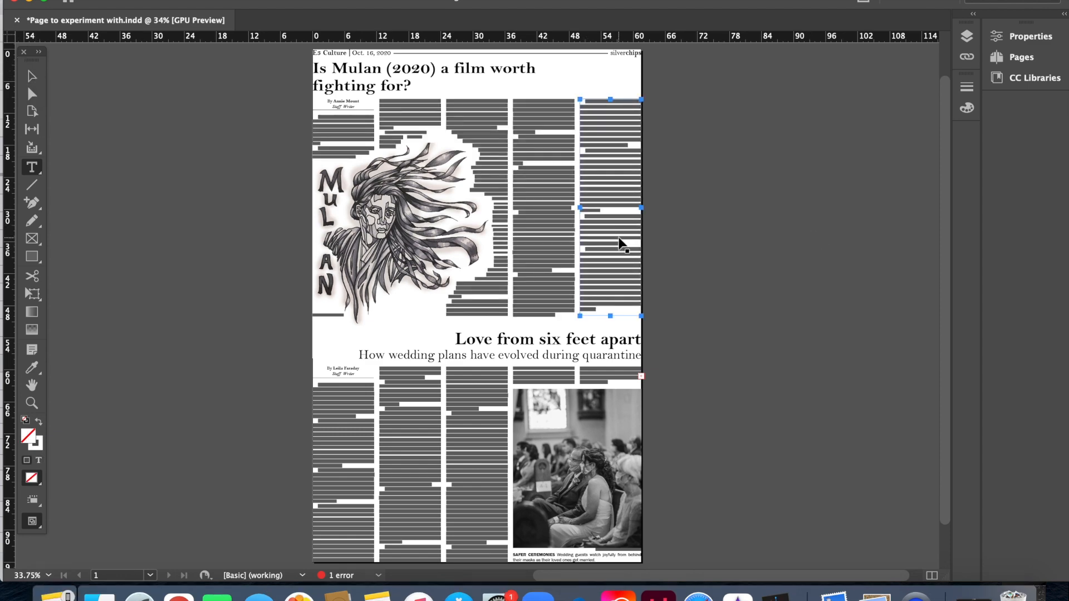
key(super+equal)
key(super+equal)
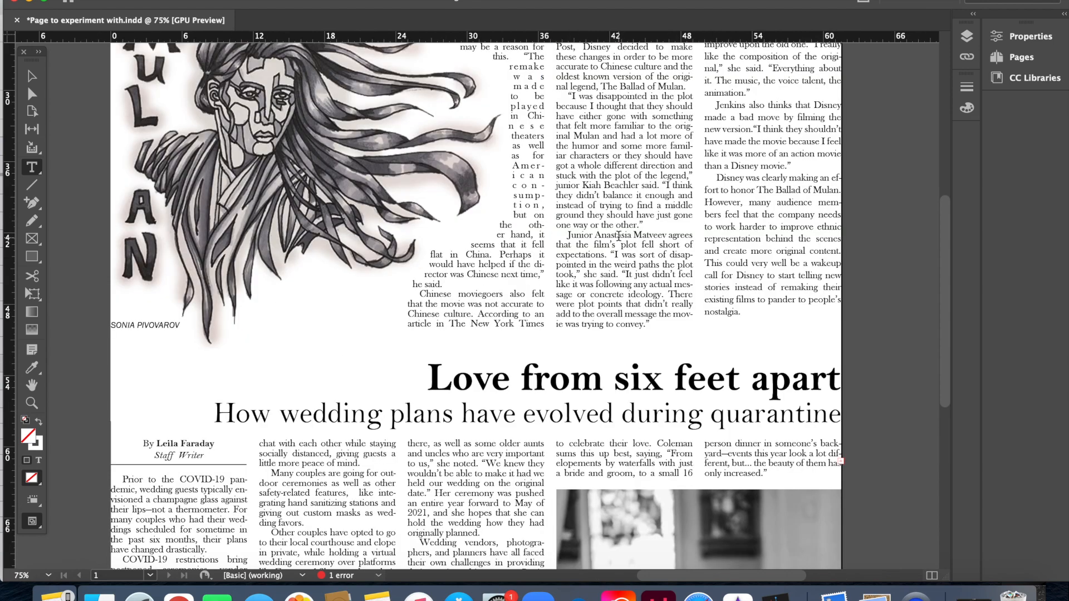
Step: Select the low-ratings-in-China paragraph and apply Bell MT Bold to it
scroll(619, 236, up, 10)
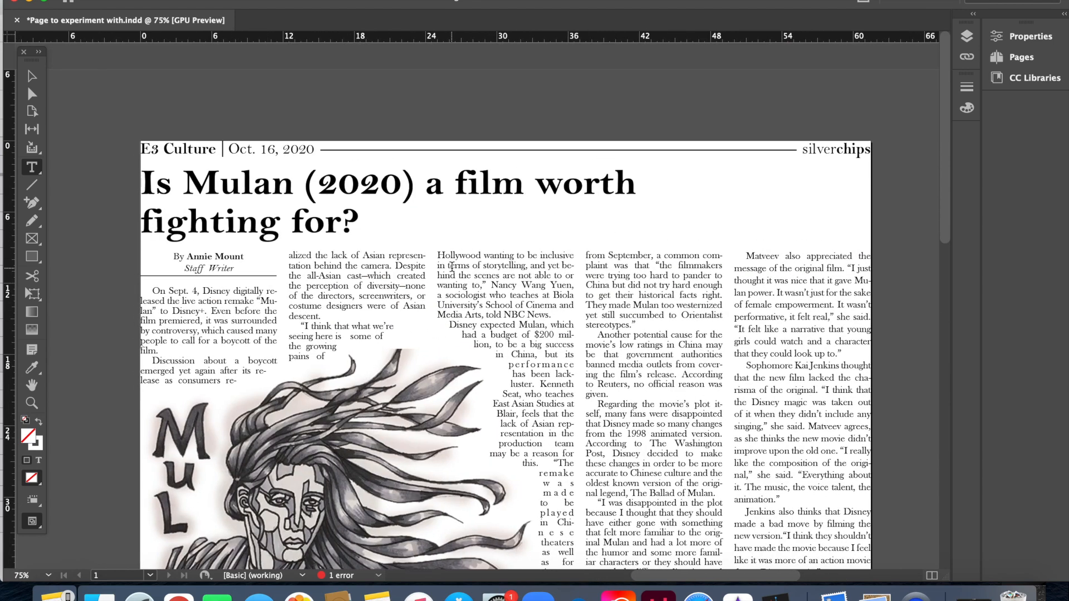
scroll(452, 267, down, 2)
scroll(451, 267, right, 3)
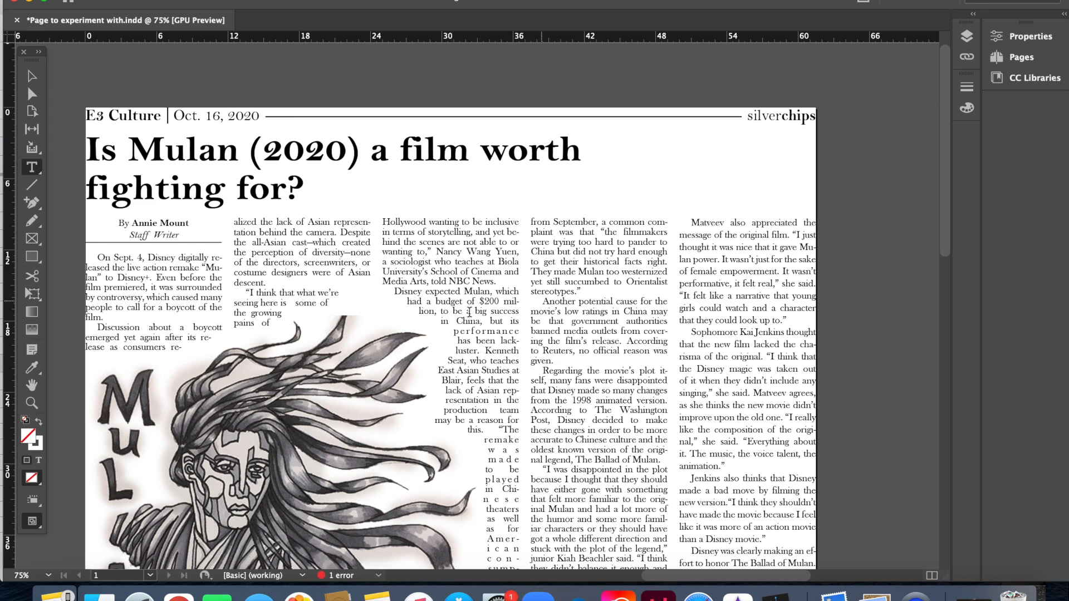
drag(541, 301, 556, 361)
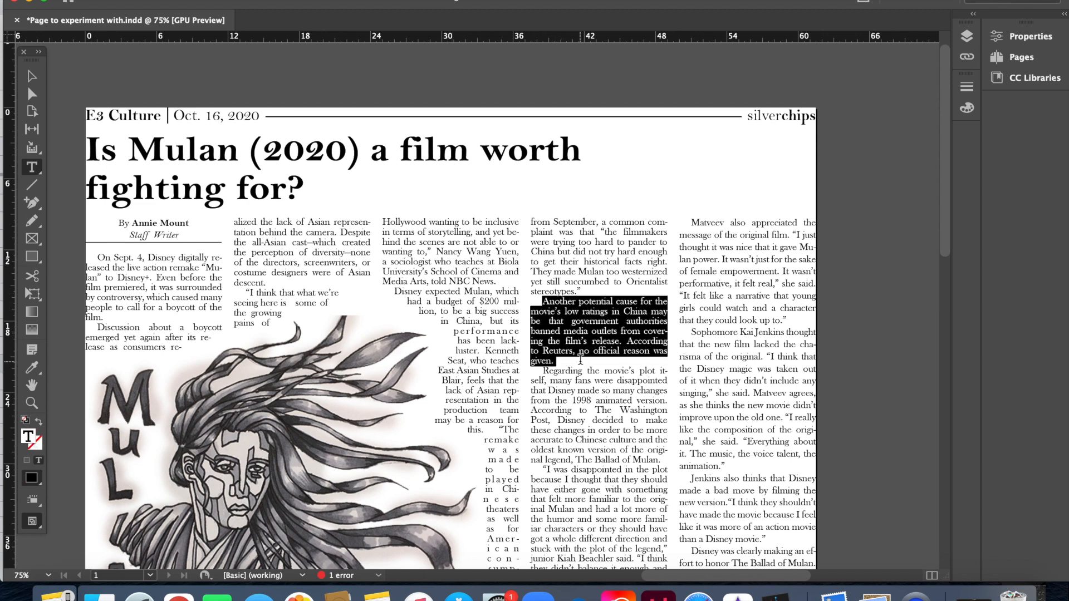
click(1023, 44)
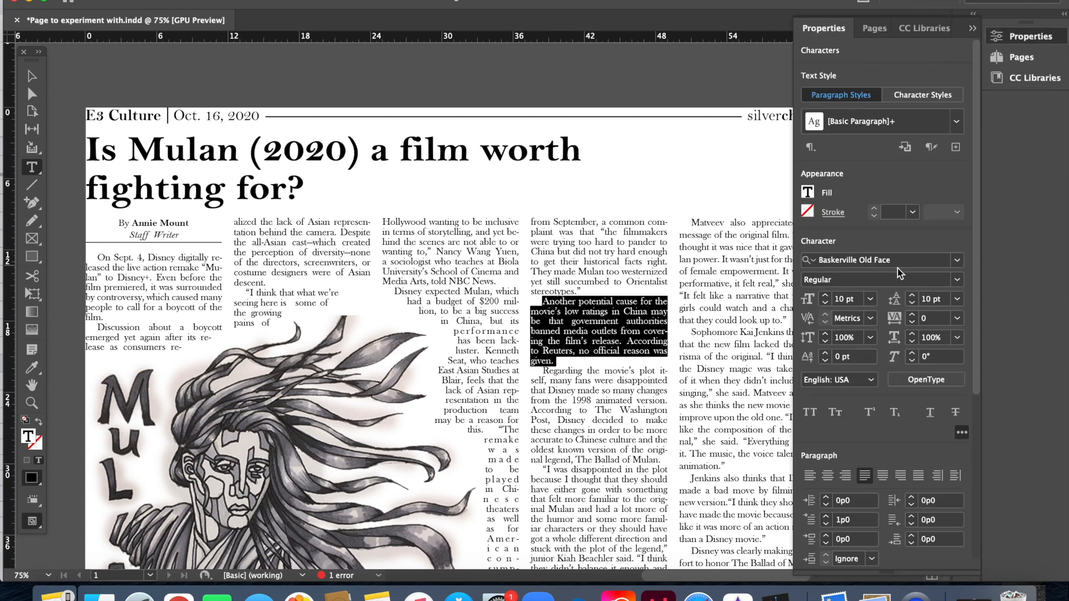
click(903, 259)
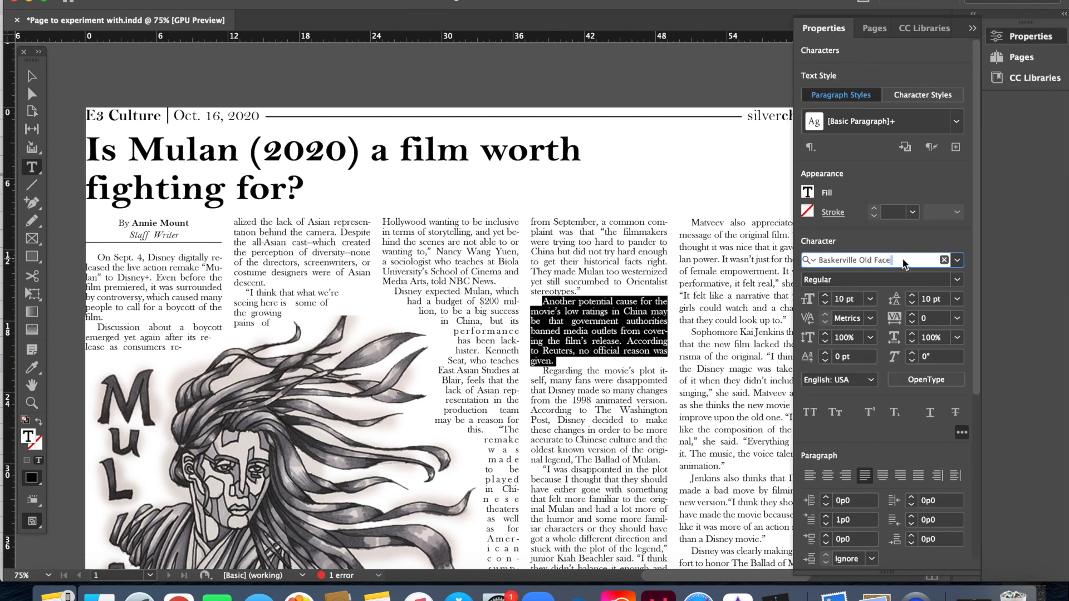
text(bell m)
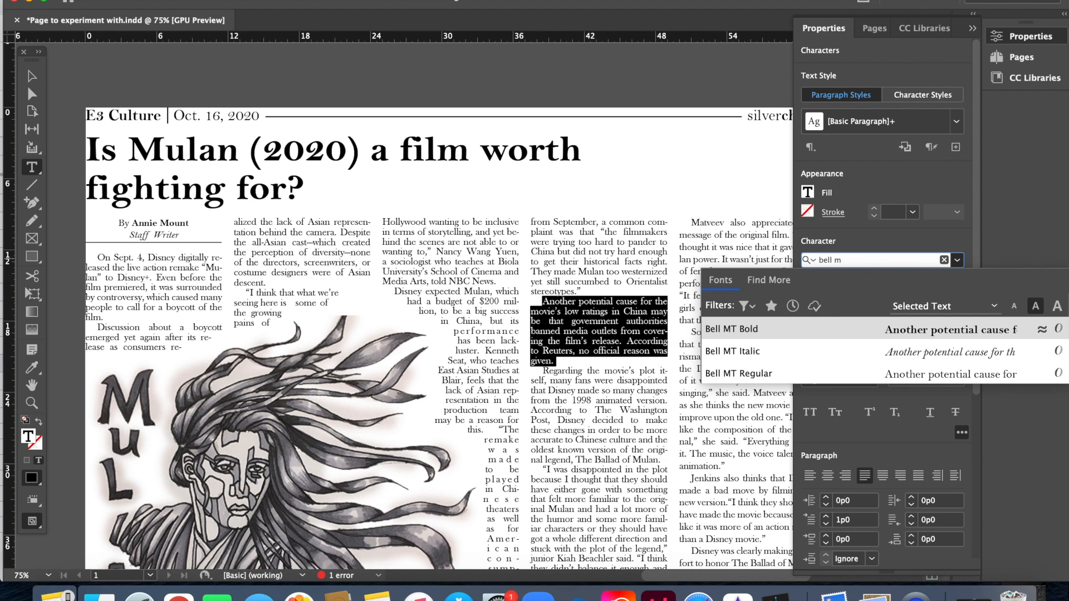
key(Return)
Step: Switch the paragraph between Bell MT Regular and Bold, ending Regular, then make it italic
click(603, 329)
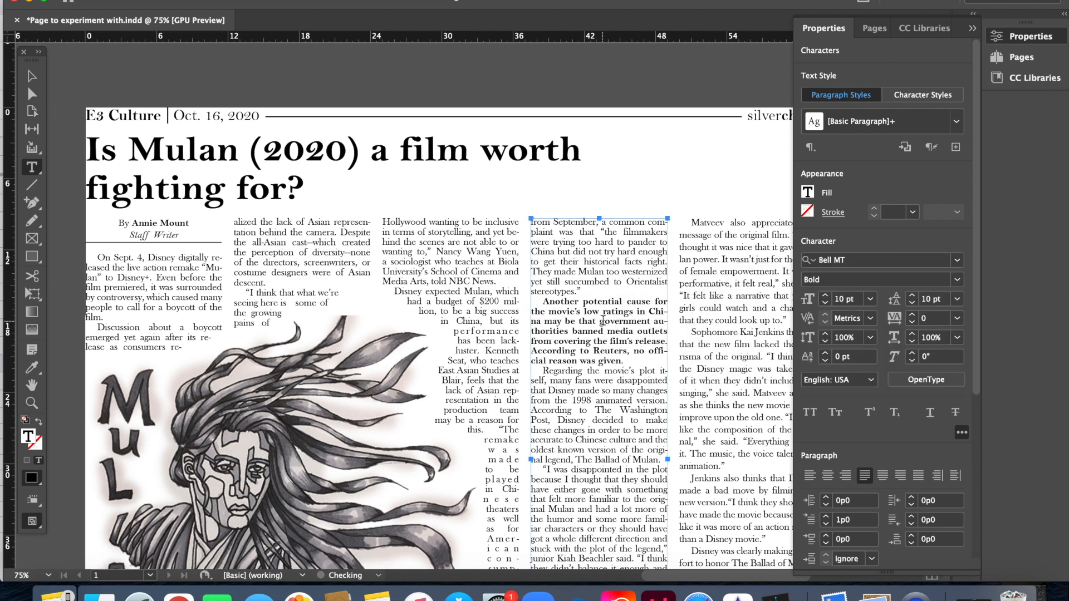
triple_click(617, 330)
click(616, 331)
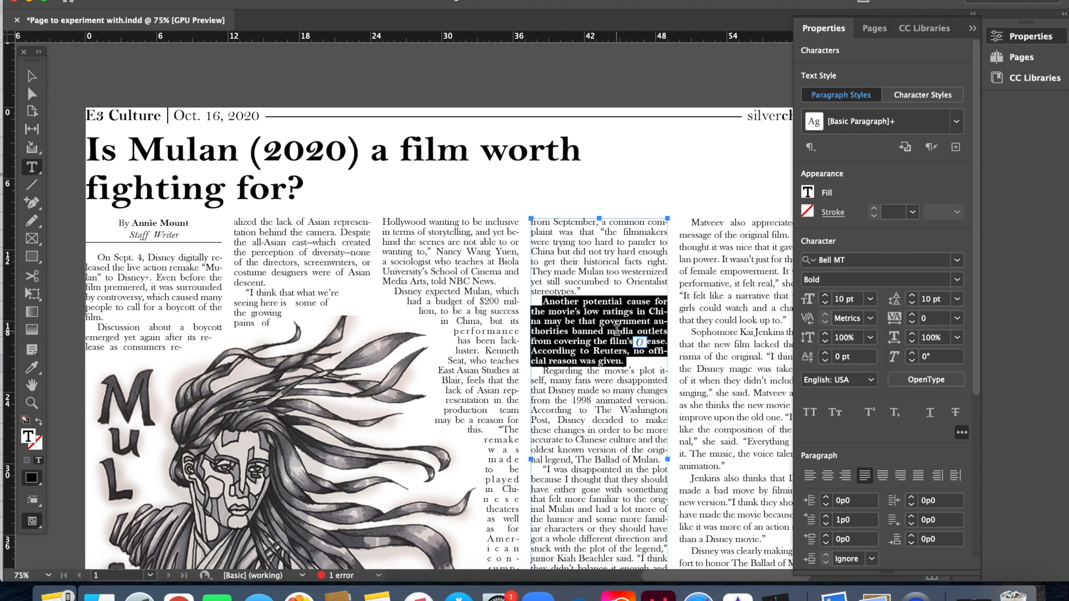
key(super+shift+b)
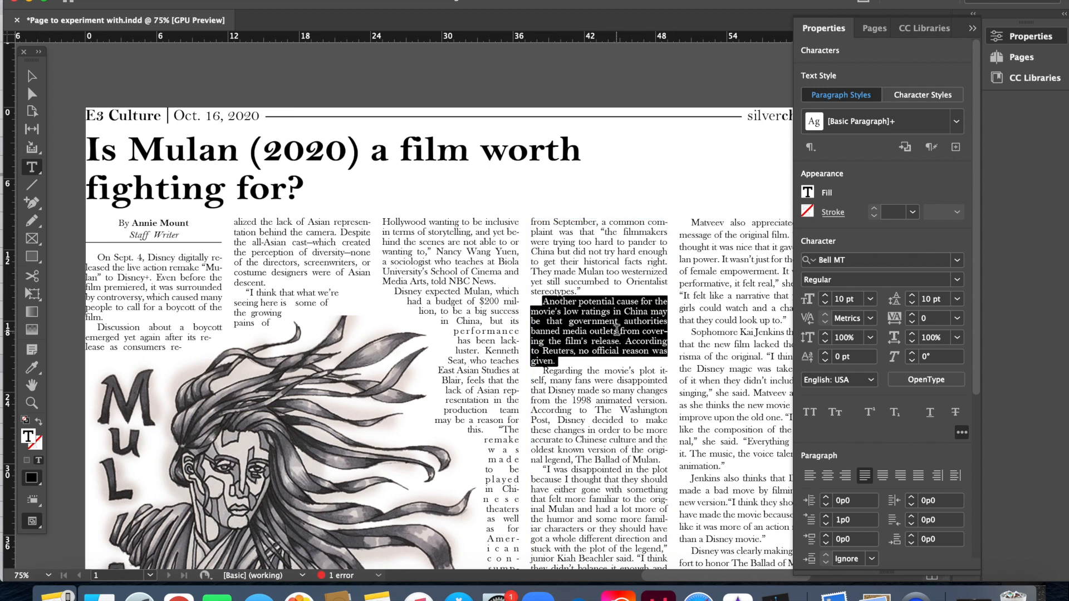
key(super+shift+b)
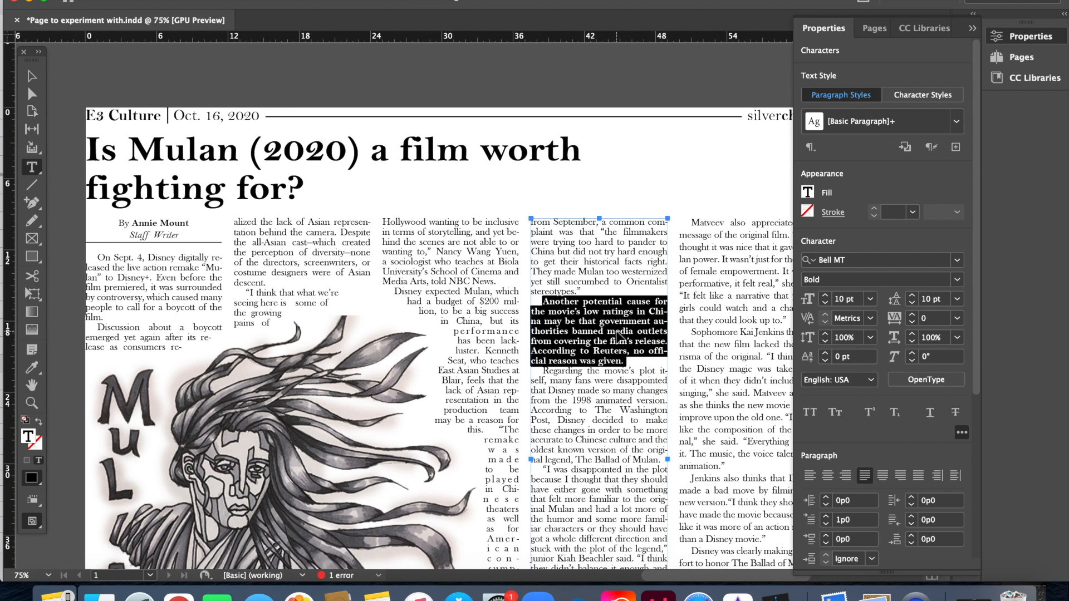
key(super+shift+b)
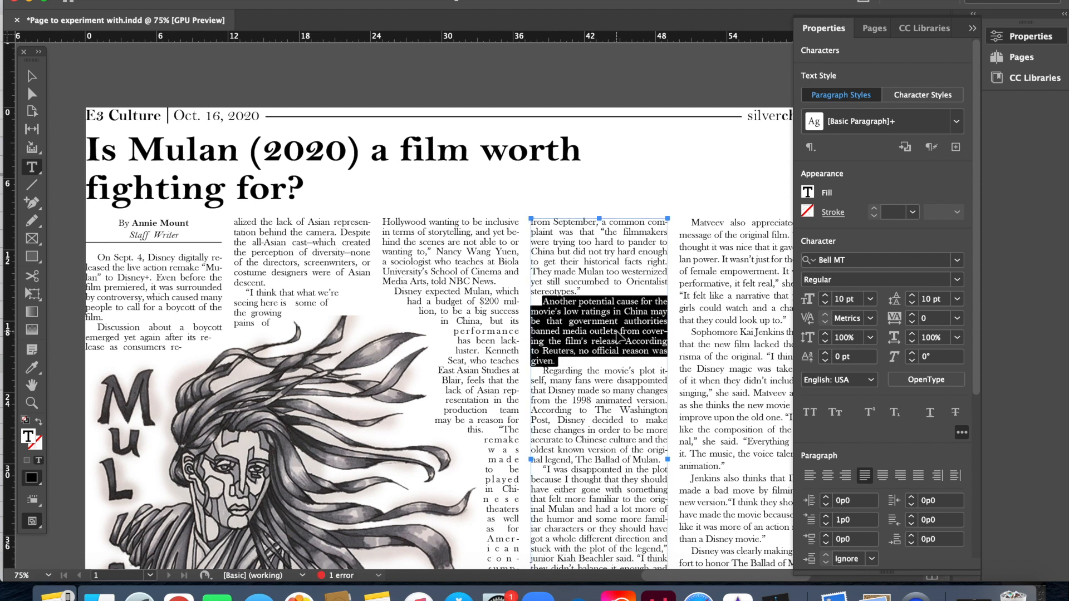
key(super+shift+i)
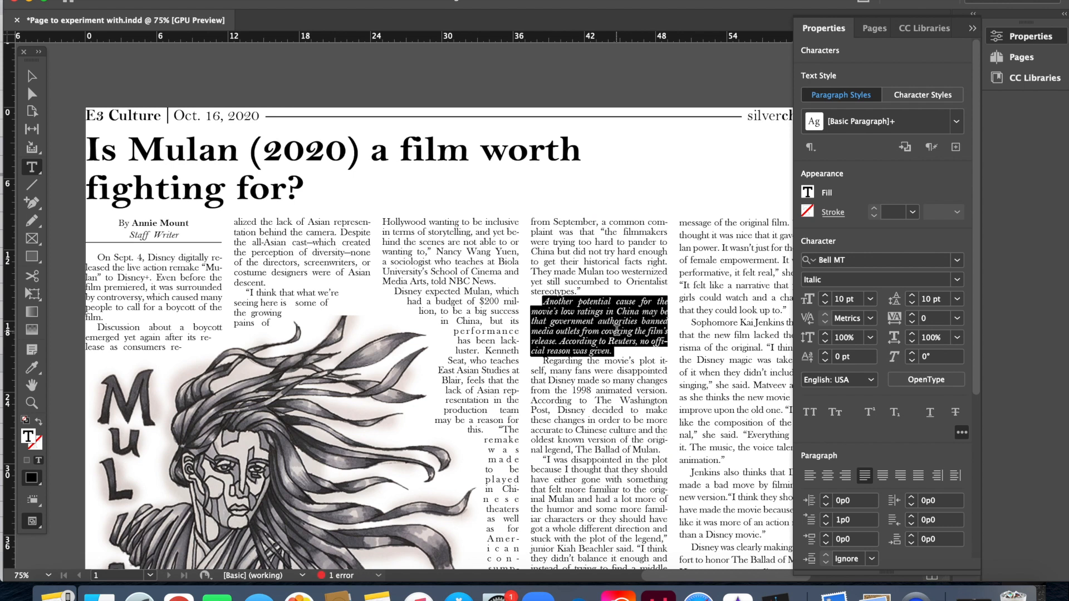
Step: Set the passage in Baskerville Old Face, then select the third-column frame
click(874, 261)
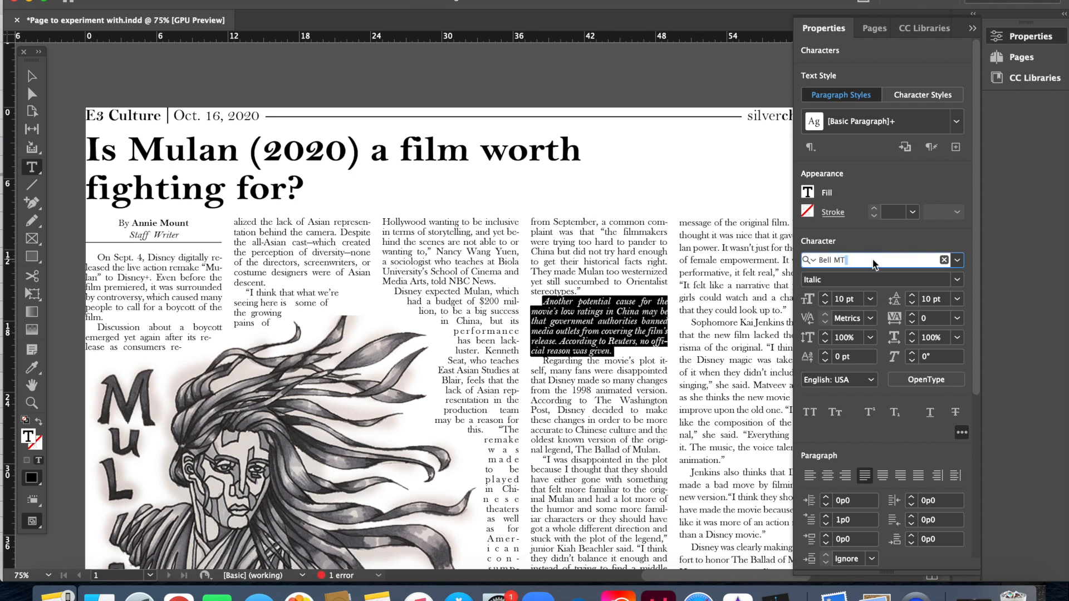
text(bat)
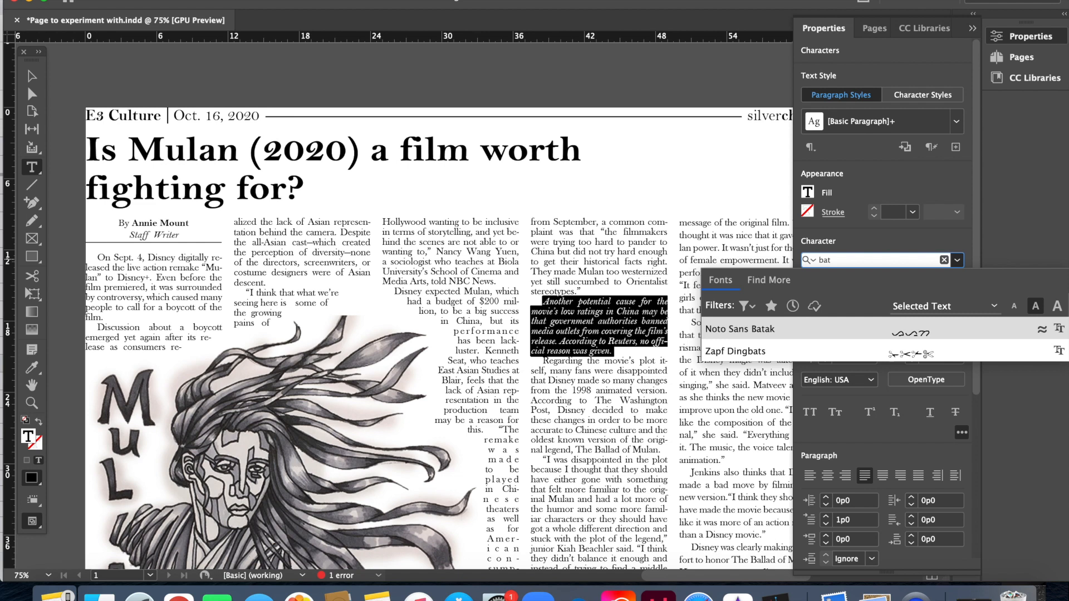
key(BackSpace)
text(ske)
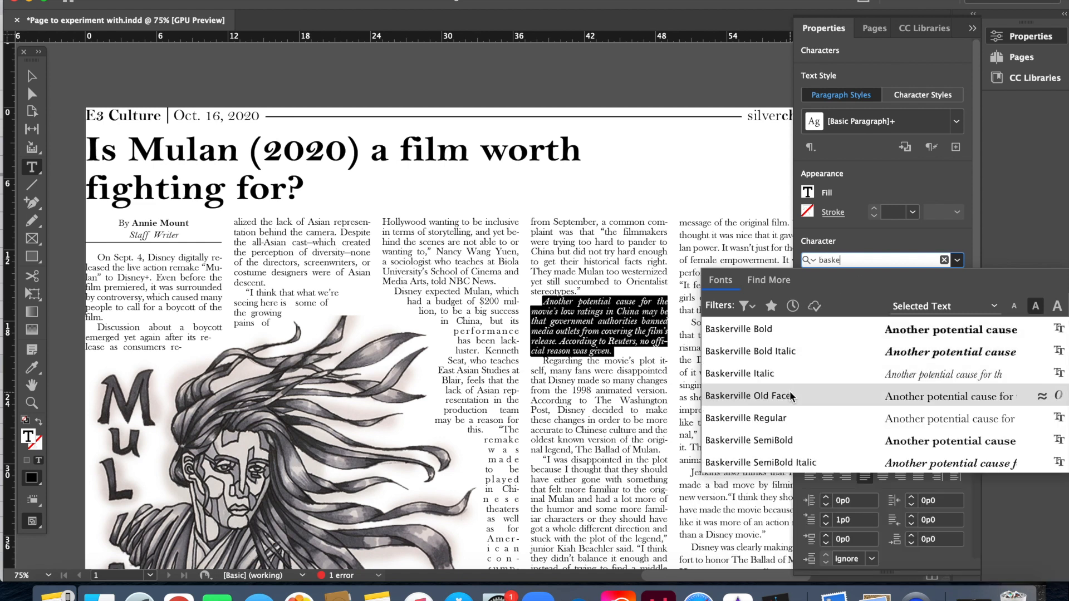
click(790, 390)
click(32, 75)
click(256, 81)
click(972, 13)
click(579, 345)
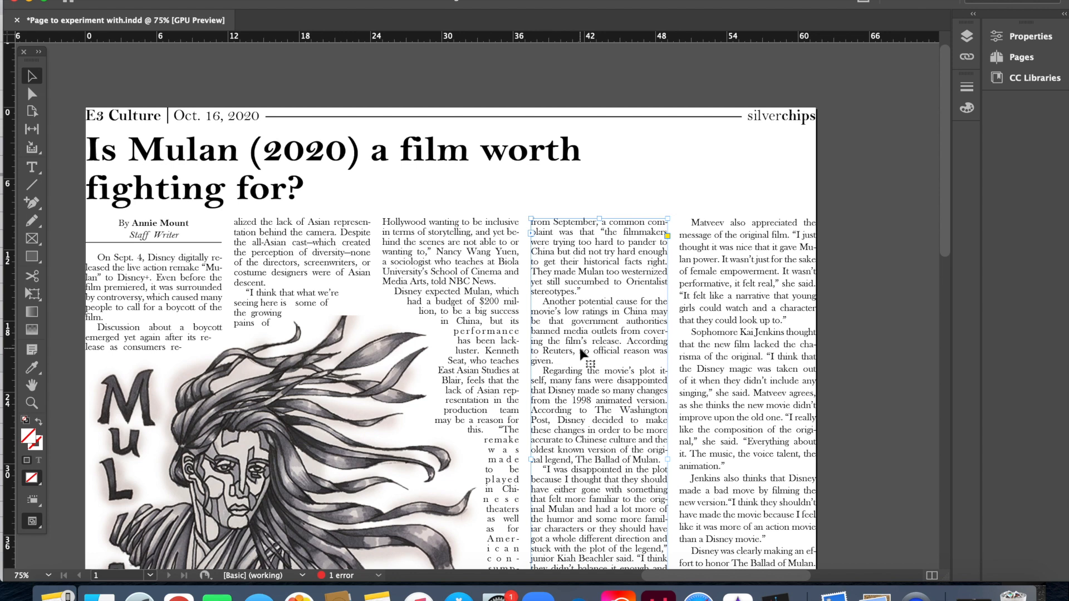
Step: Set the third-column frame's Vertical Justification to Top in Text Frame Options
key(super+b)
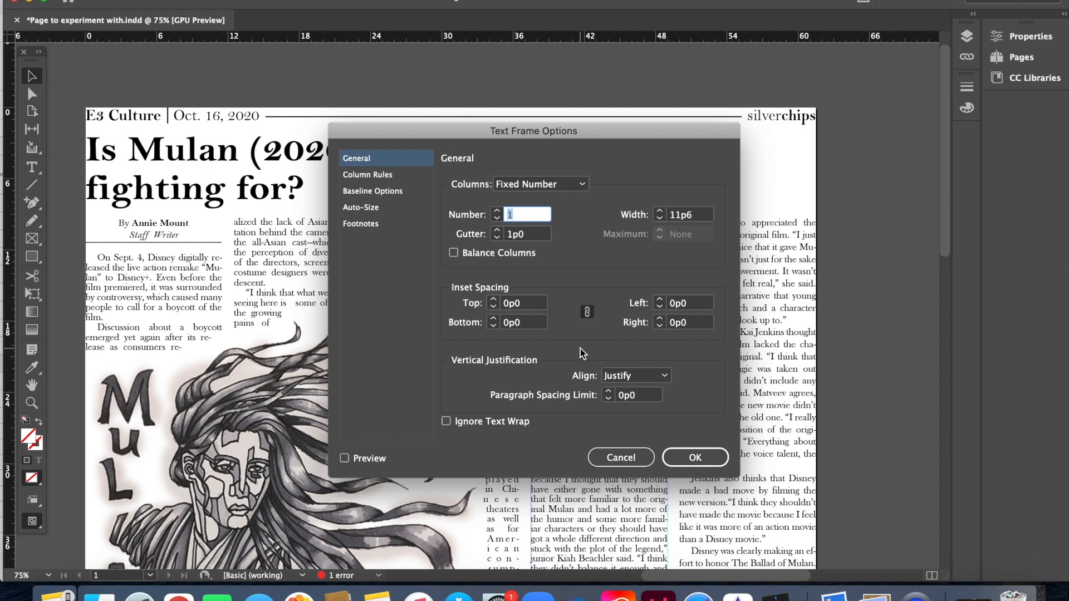
drag(536, 132, 304, 128)
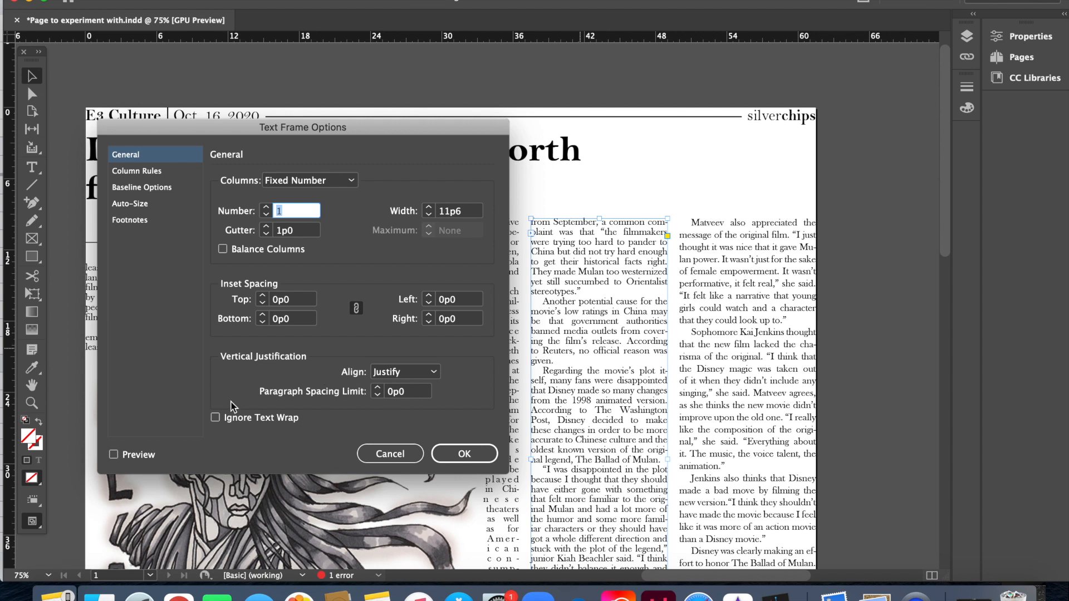
click(432, 376)
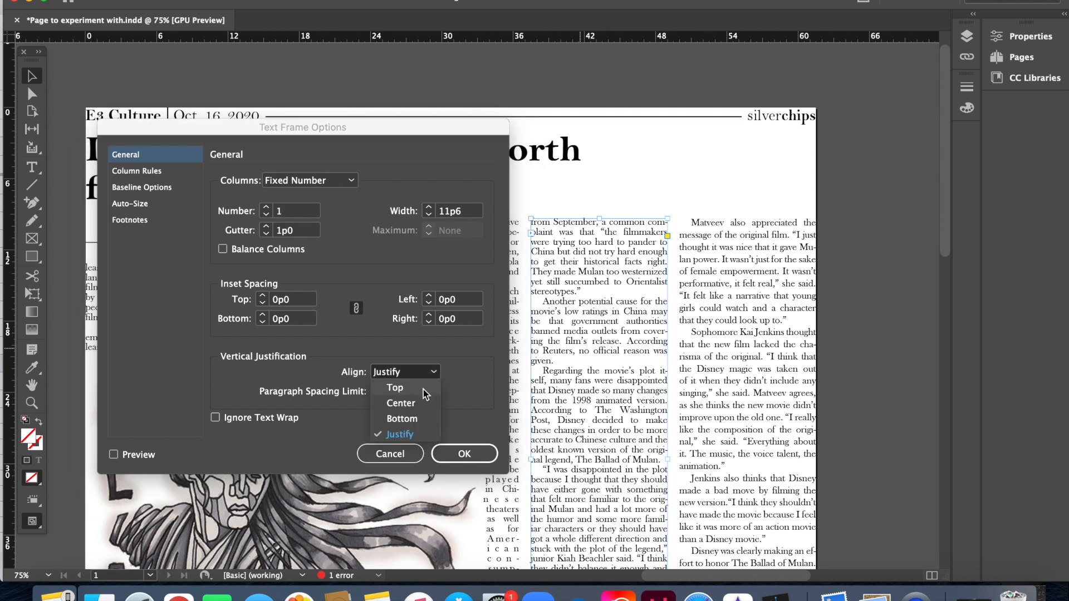
click(395, 388)
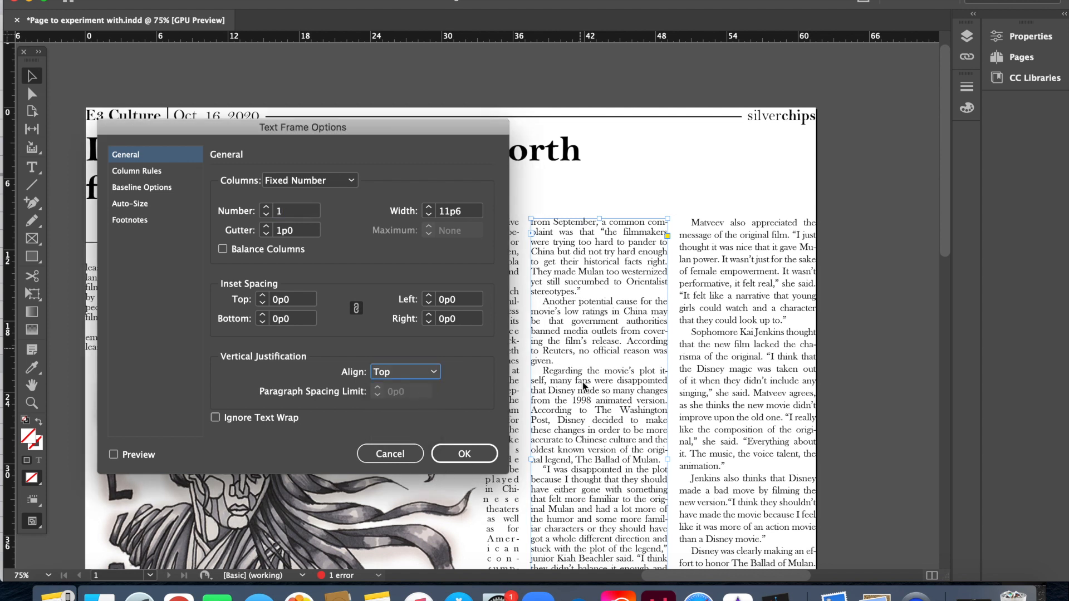
click(474, 453)
Step: Extend the third-column frame one line to end with 'Matveev also appreciated the'
scroll(768, 444, down, 10)
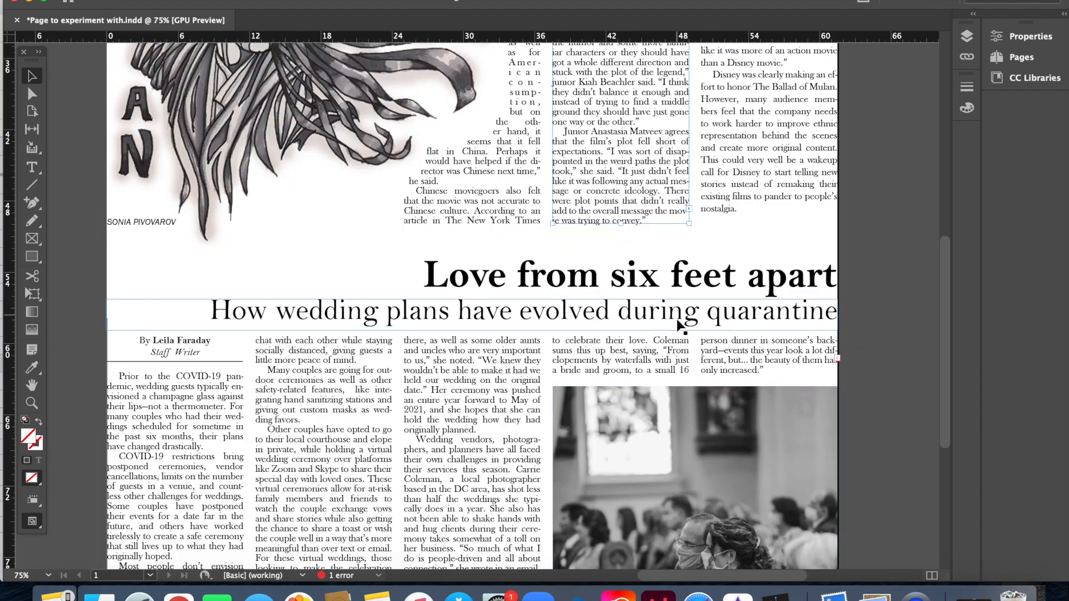
scroll(679, 325, up, 6)
drag(568, 537, 569, 550)
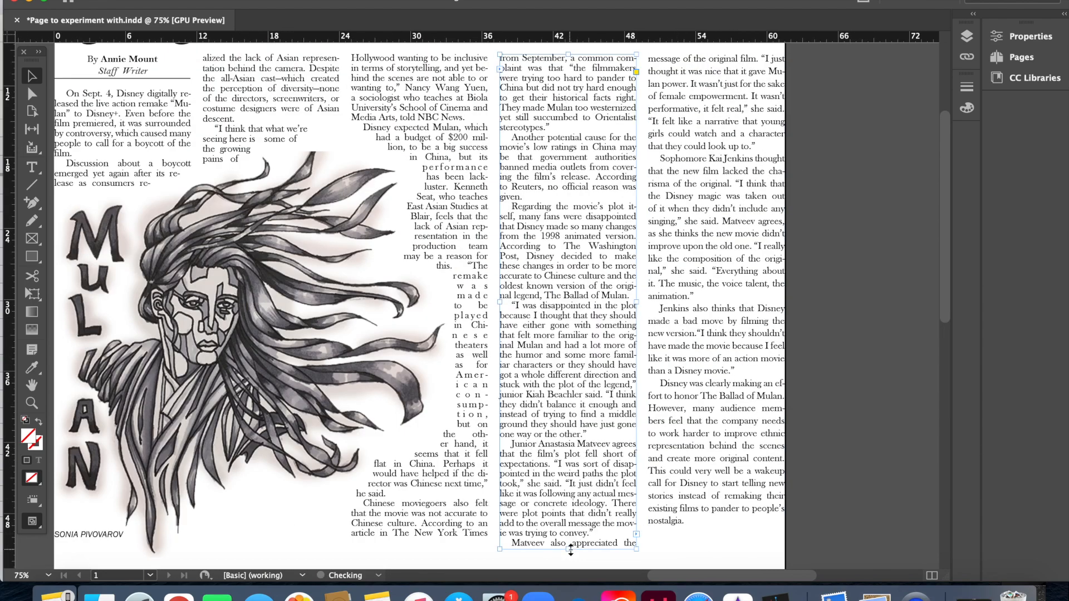
scroll(579, 532, down, 5)
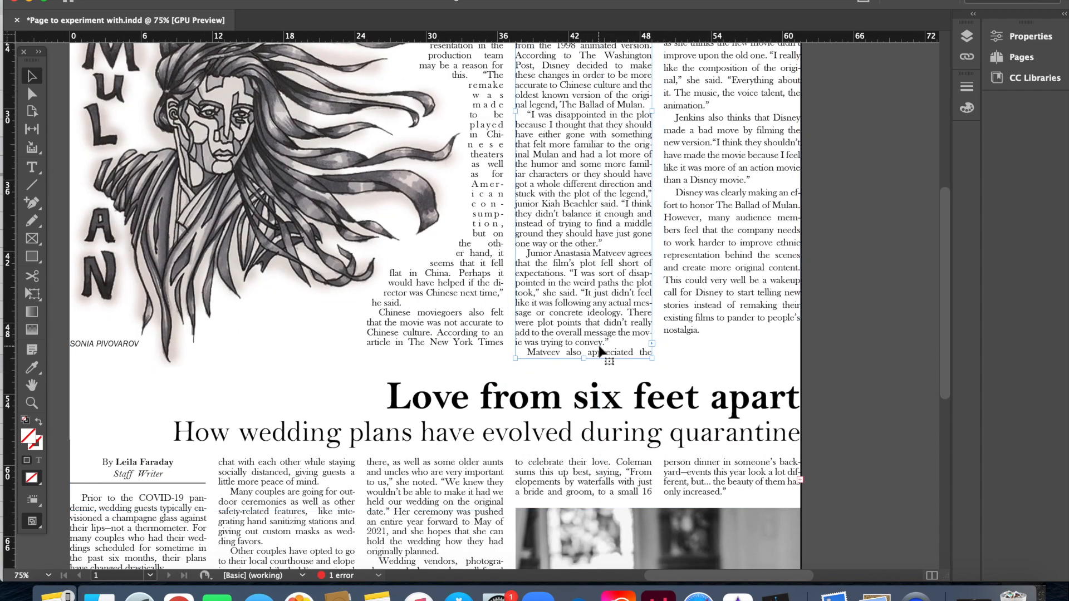
scroll(540, 356, up, 10)
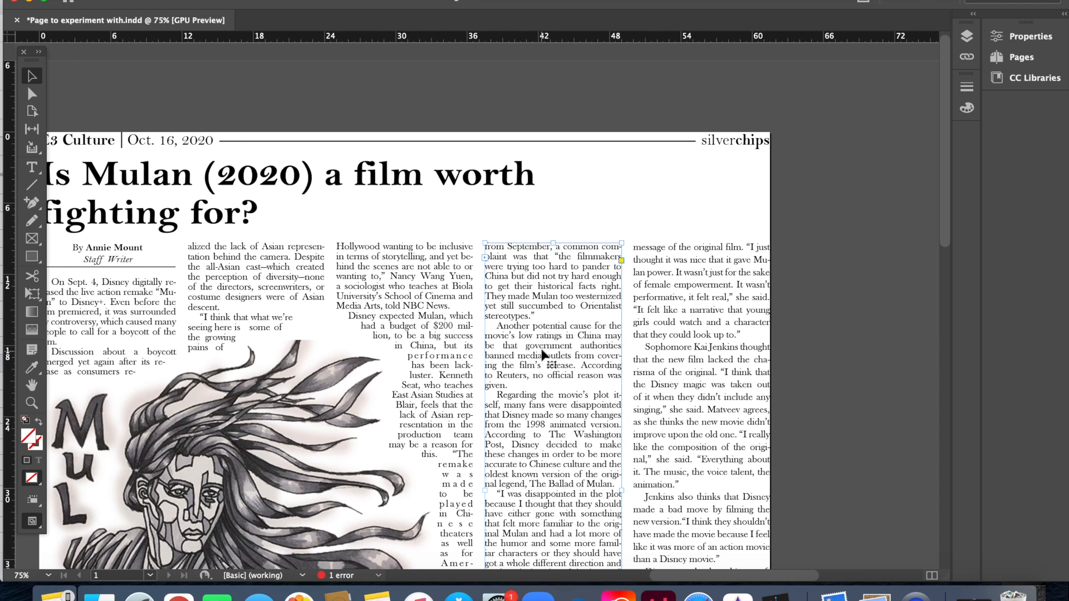
scroll(538, 262, down, 8)
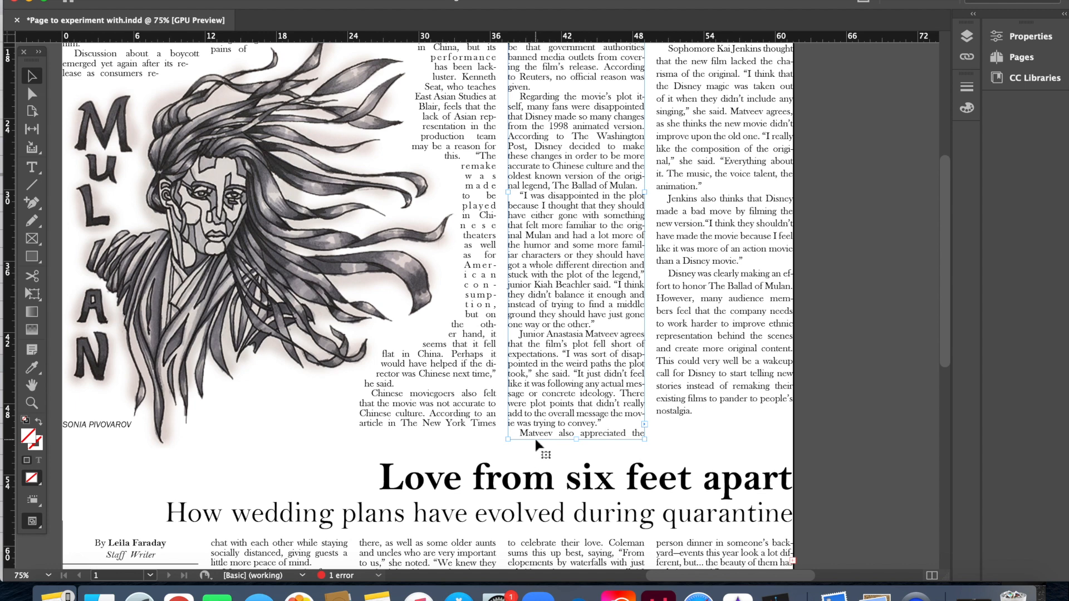
key(super+b)
Step: Change the third-column frame's Vertical Justification back to Justify and apply it
click(395, 372)
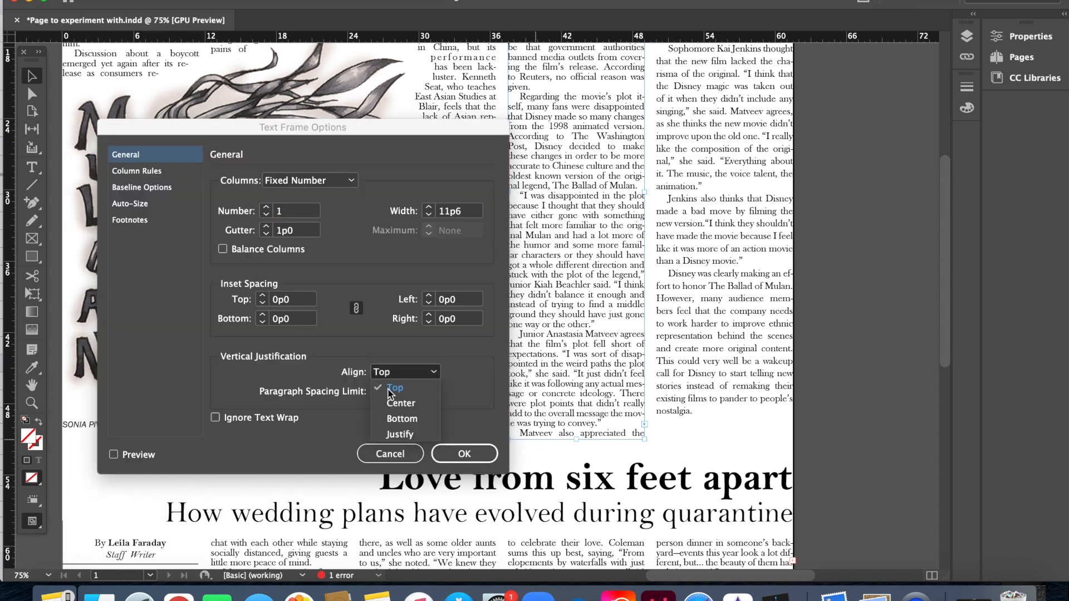
click(402, 434)
click(464, 456)
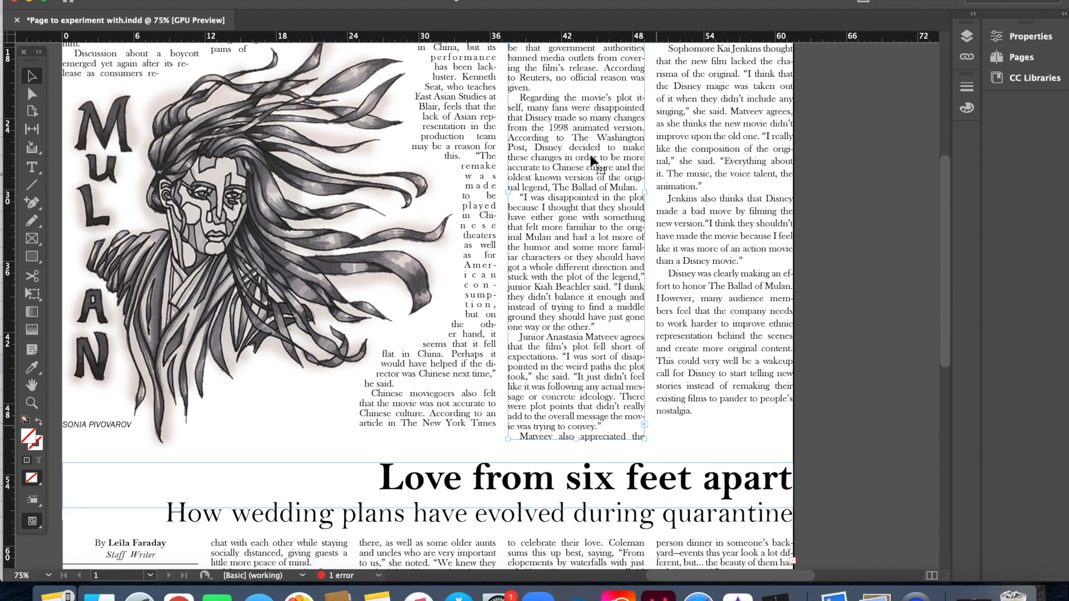
scroll(579, 51, up, 5)
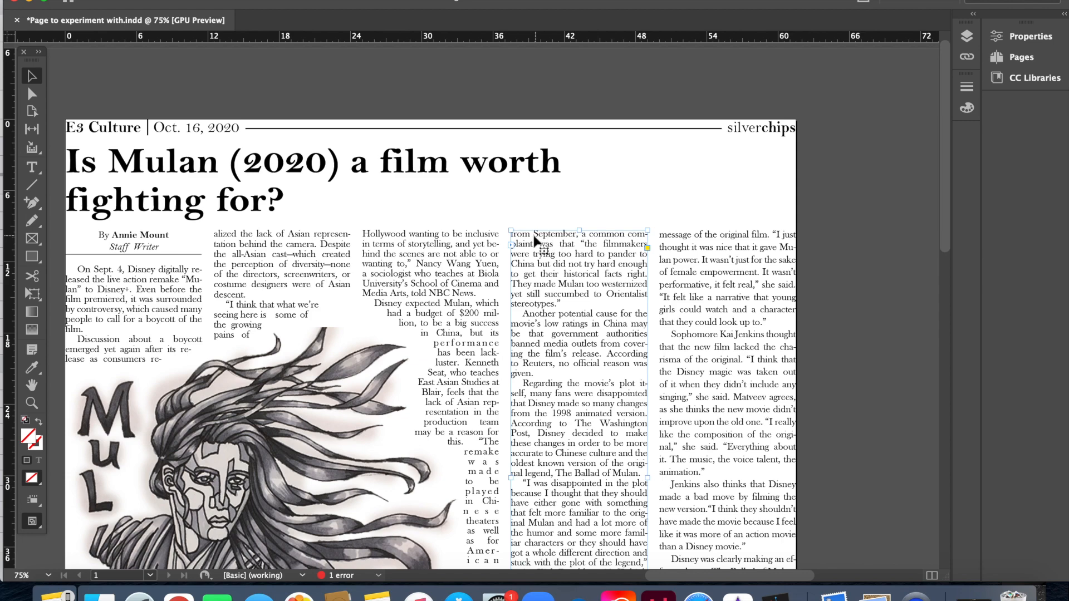
scroll(555, 364, down, 8)
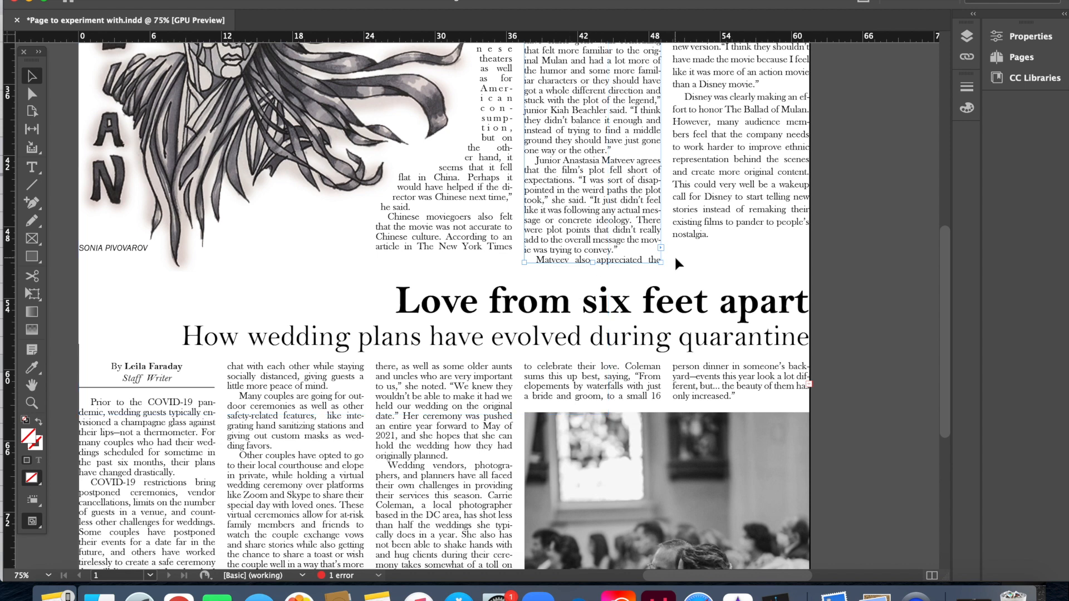
Step: Drag the third-column frame's bottom up so it ends at 'the overall message the mov-'
drag(591, 261, 592, 260)
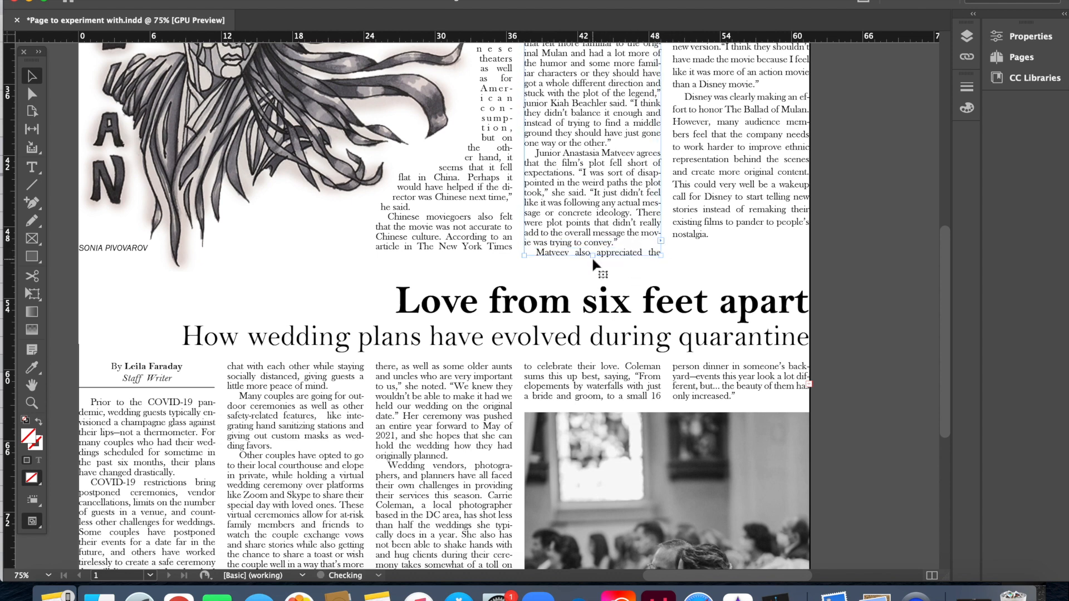
drag(591, 266, 591, 248)
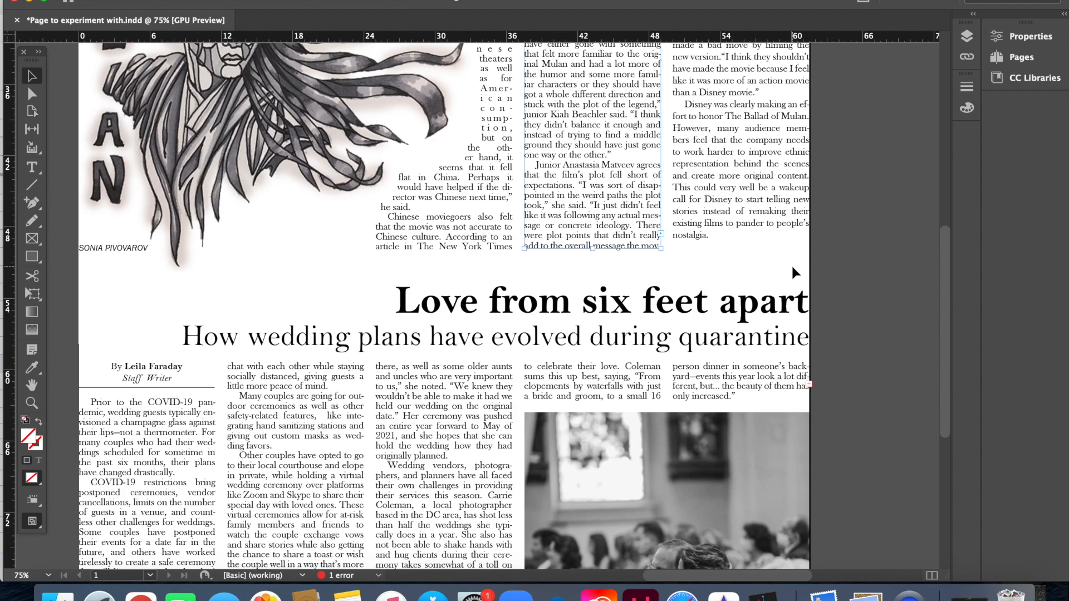
scroll(791, 266, up, 10)
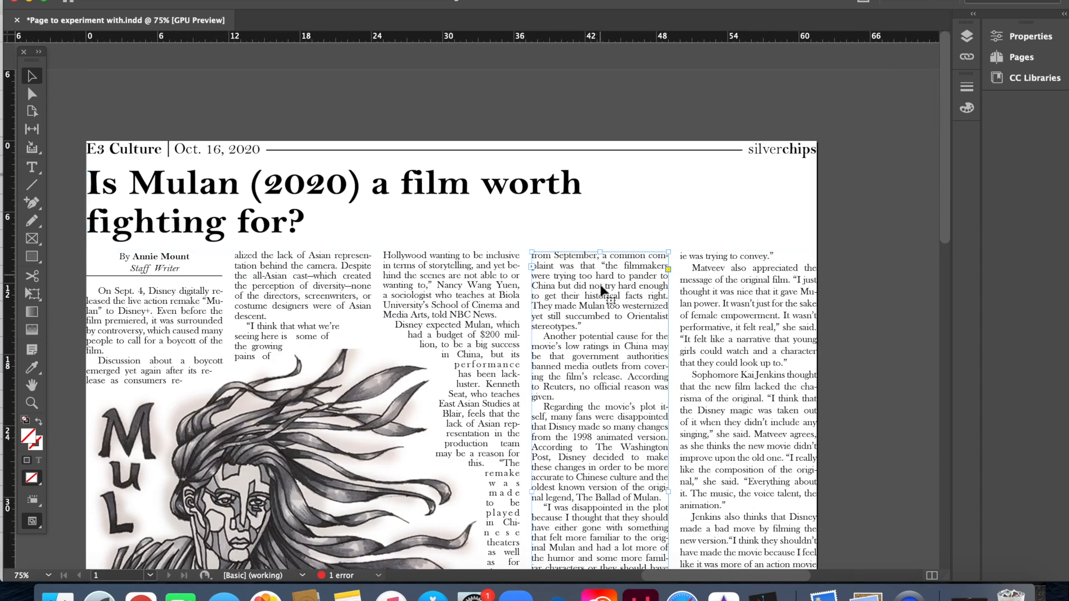
triple_click(604, 295)
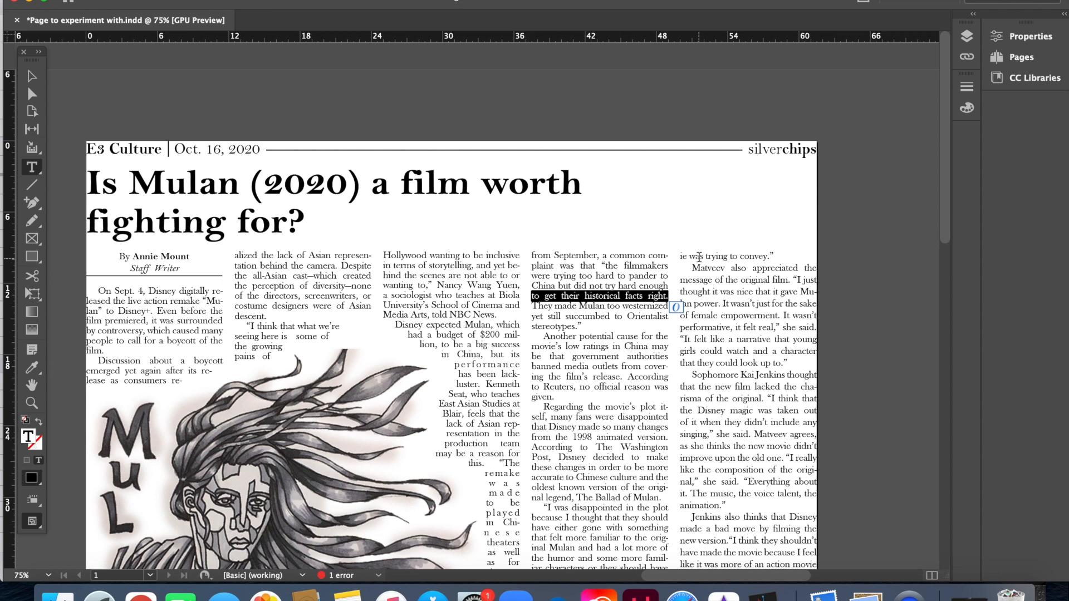
key(super+a)
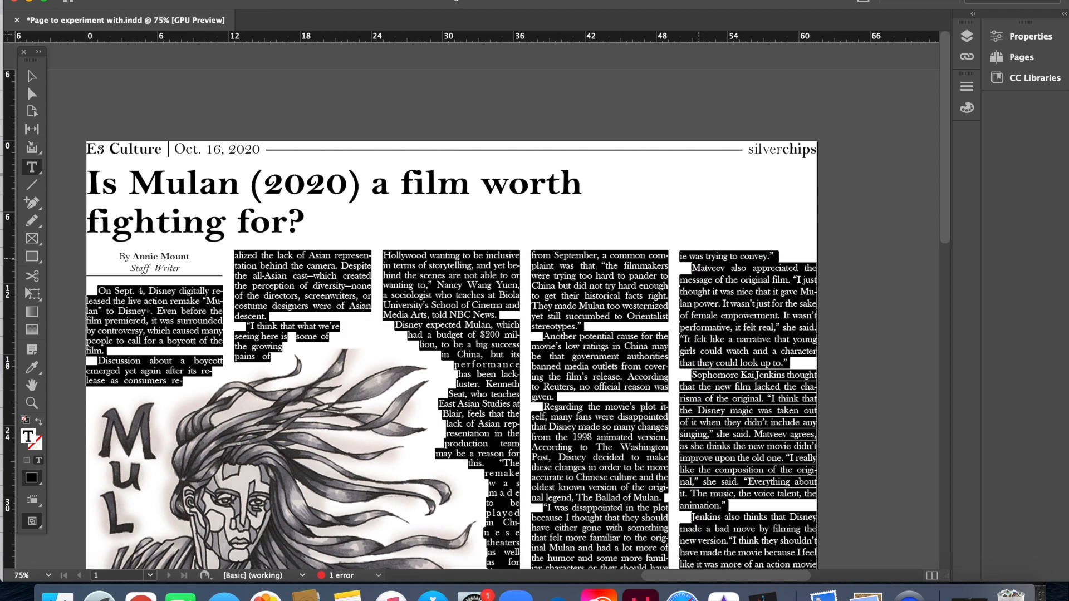
key(super+t)
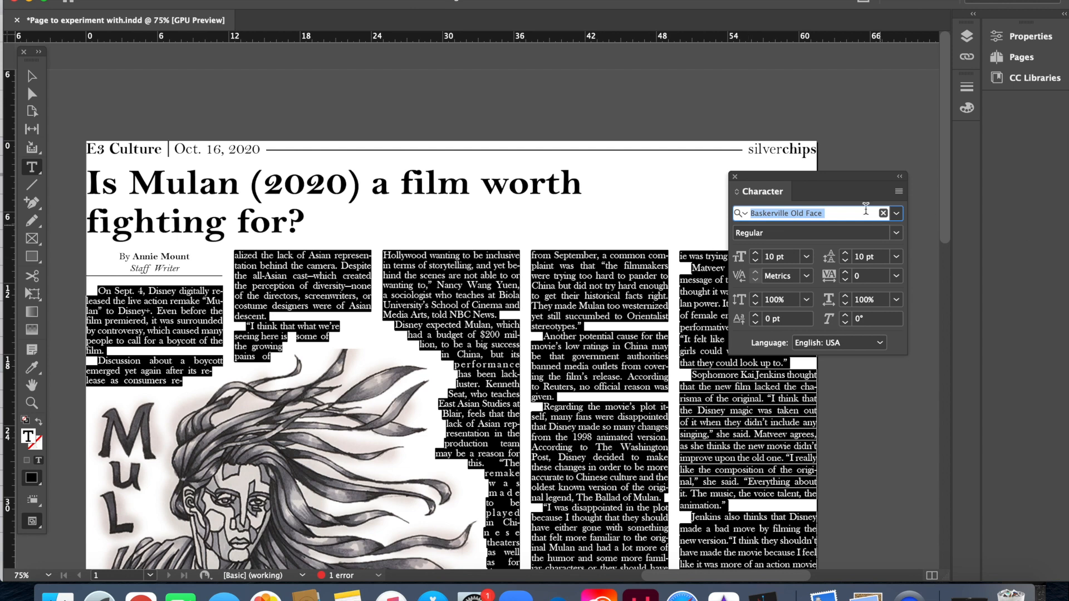
drag(830, 179, 845, 103)
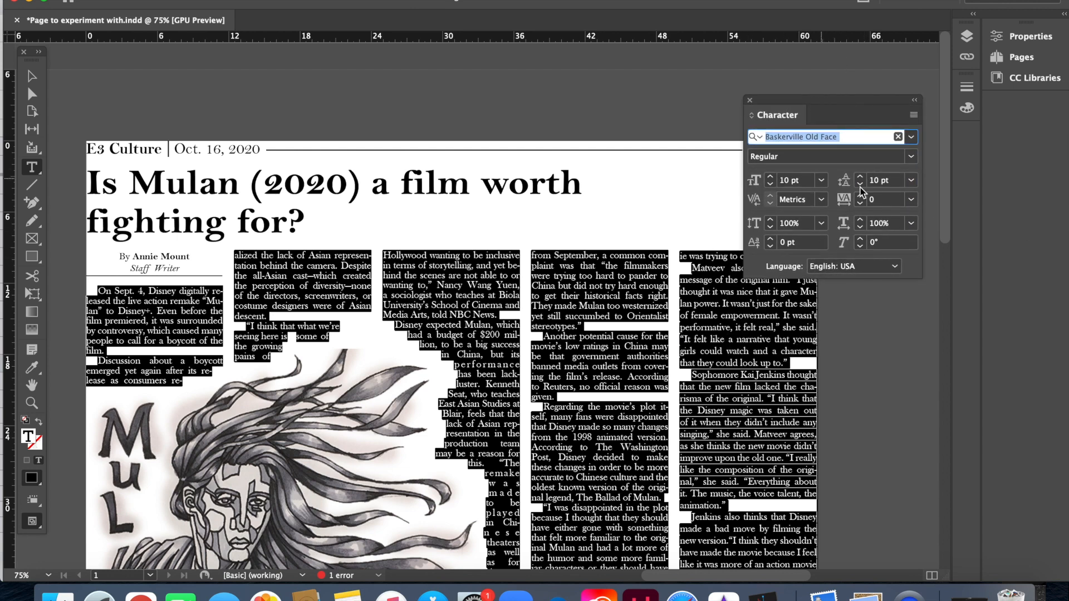
click(821, 270)
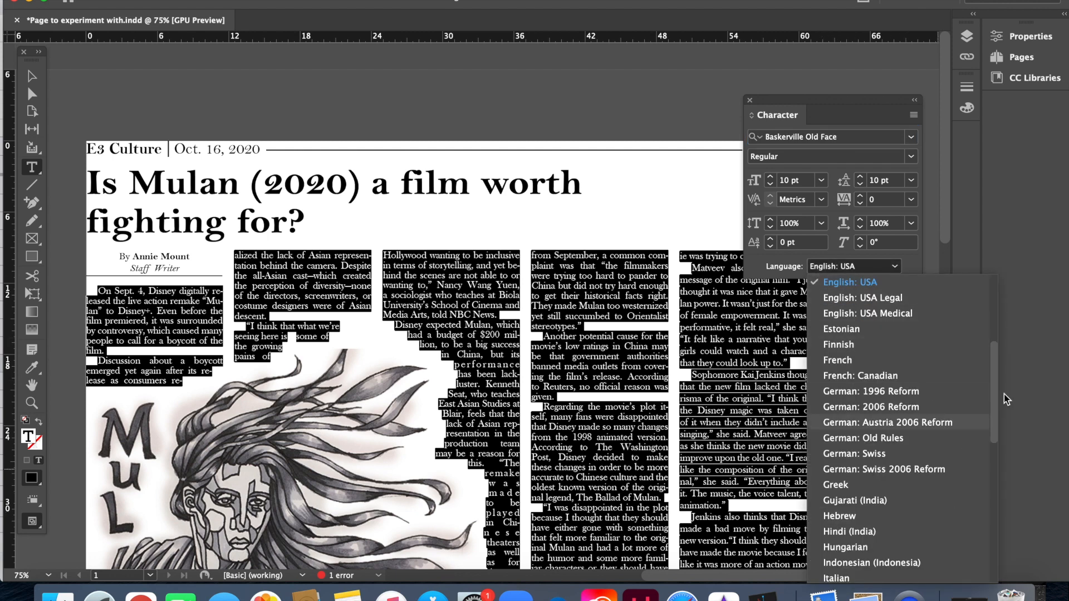
click(750, 101)
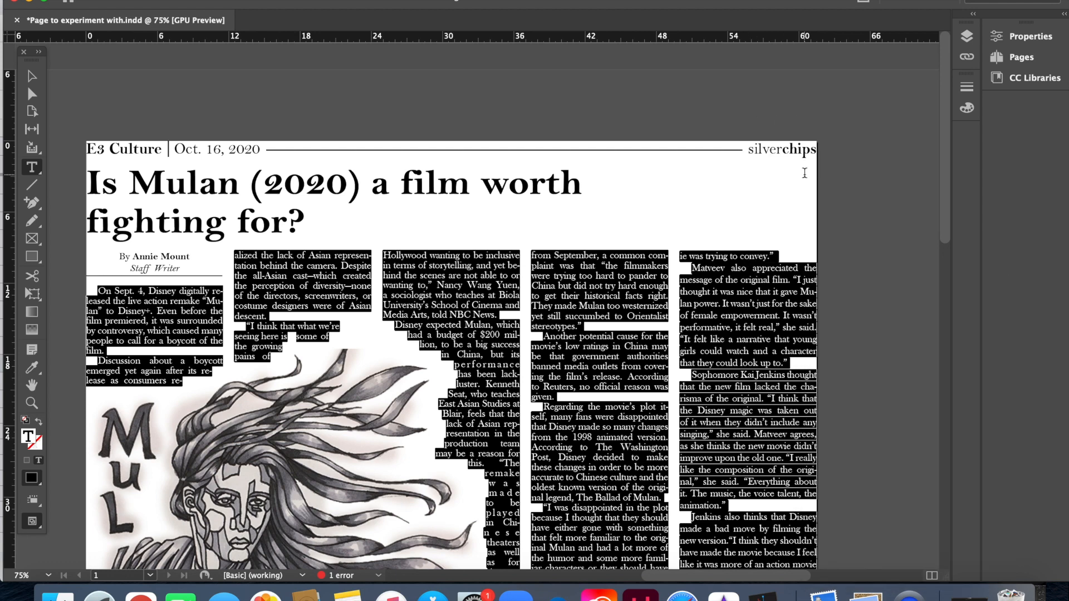
click(30, 75)
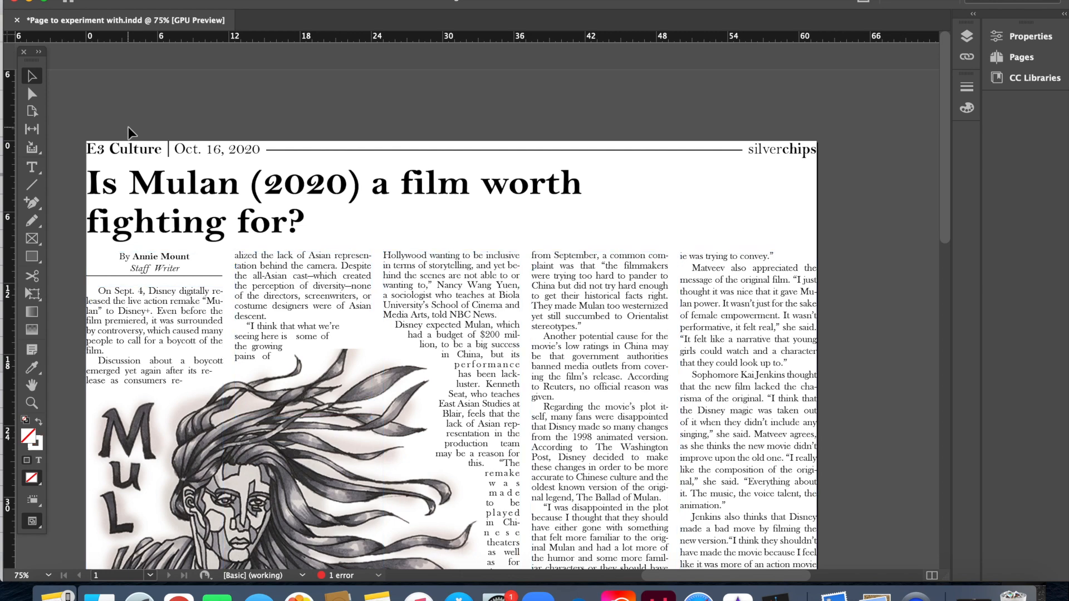
Step: Delete the Mulan illustration, then undo to restore it to its original place
scroll(382, 313, down, 5)
click(310, 301)
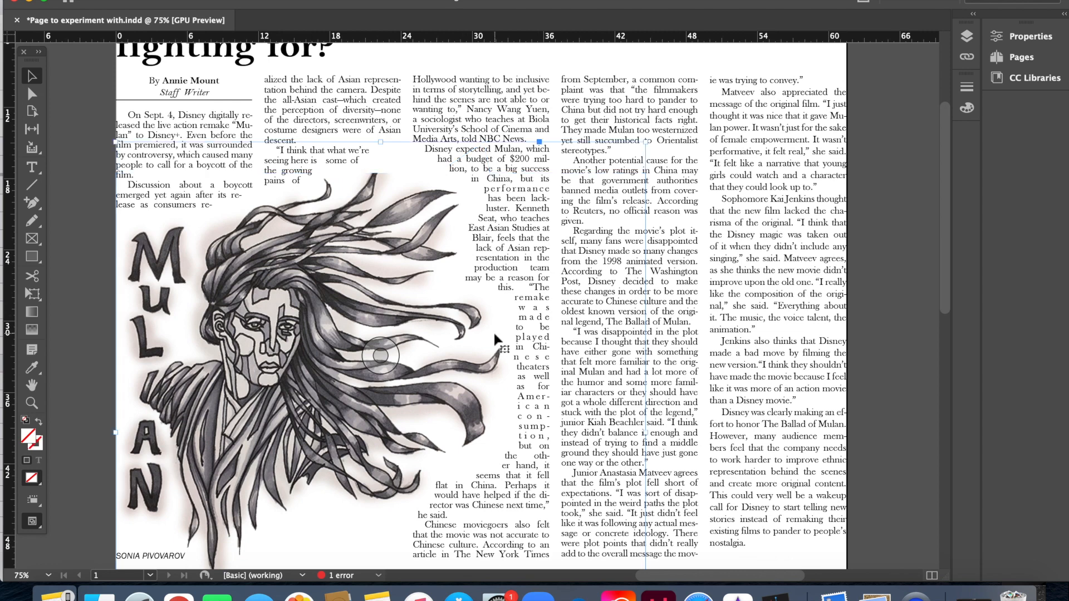
key(Delete)
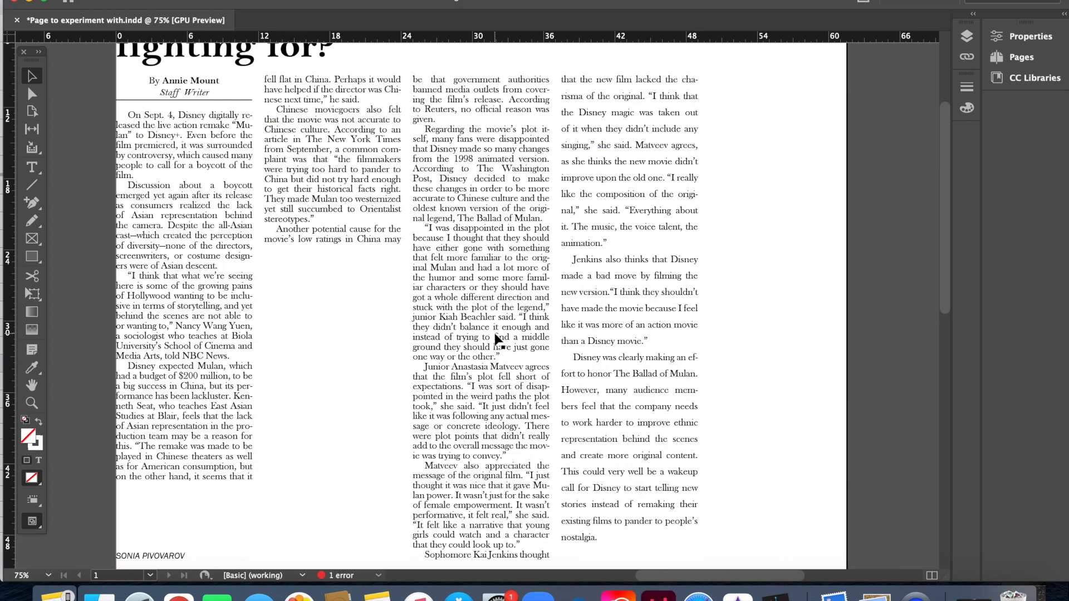
key(super+z)
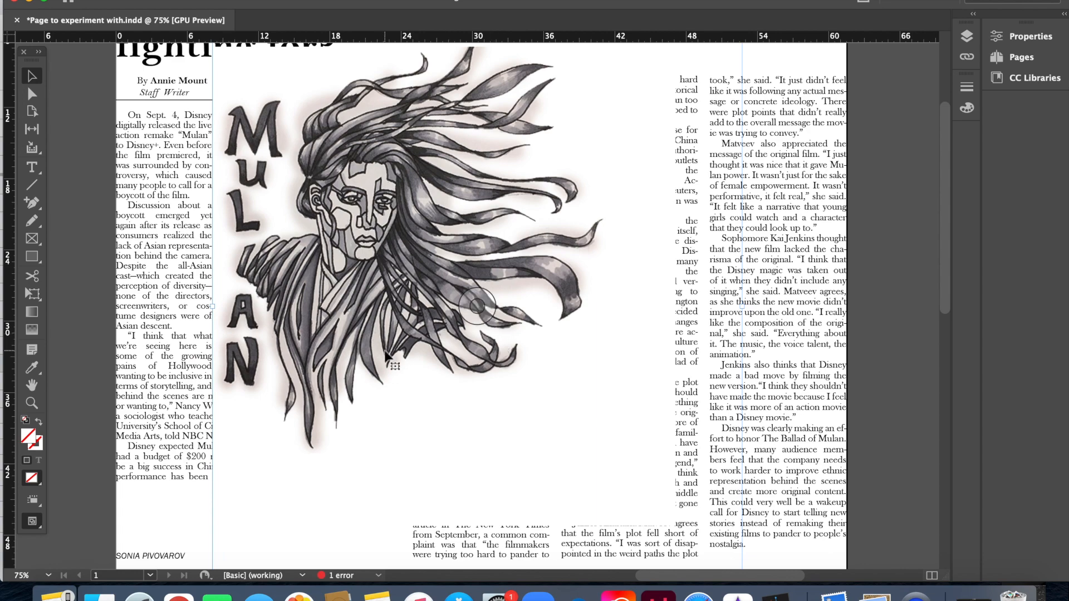
key(super+z)
key(super+z)
click(873, 278)
Step: Duplicate the 'Love from six feet apart' headline, undo the copy, and save the document
scroll(874, 278, down, 10)
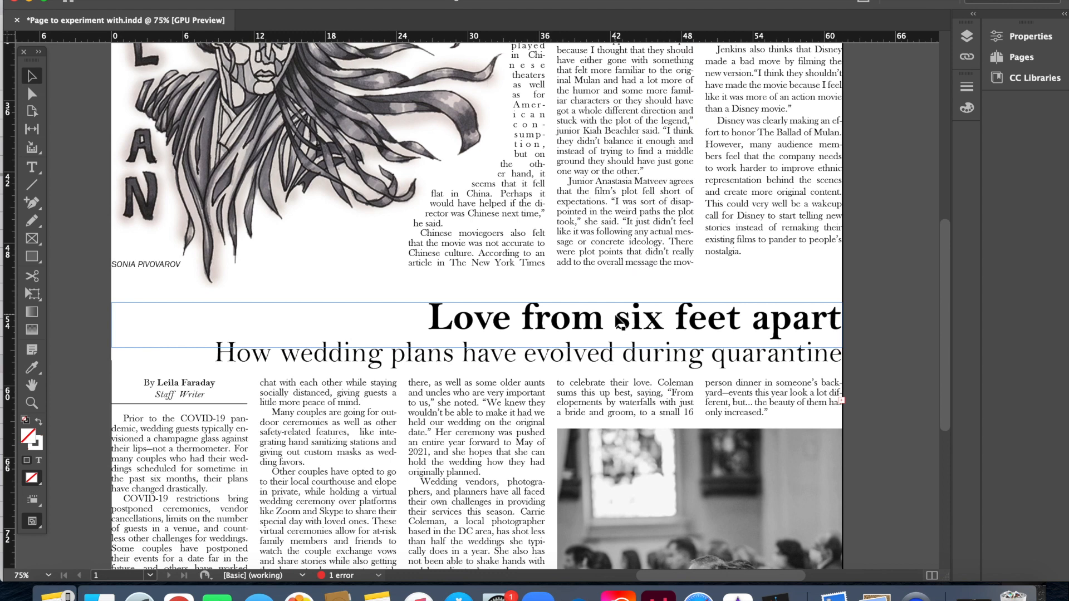
click(619, 323)
drag(620, 323, 619, 304)
key(super+z)
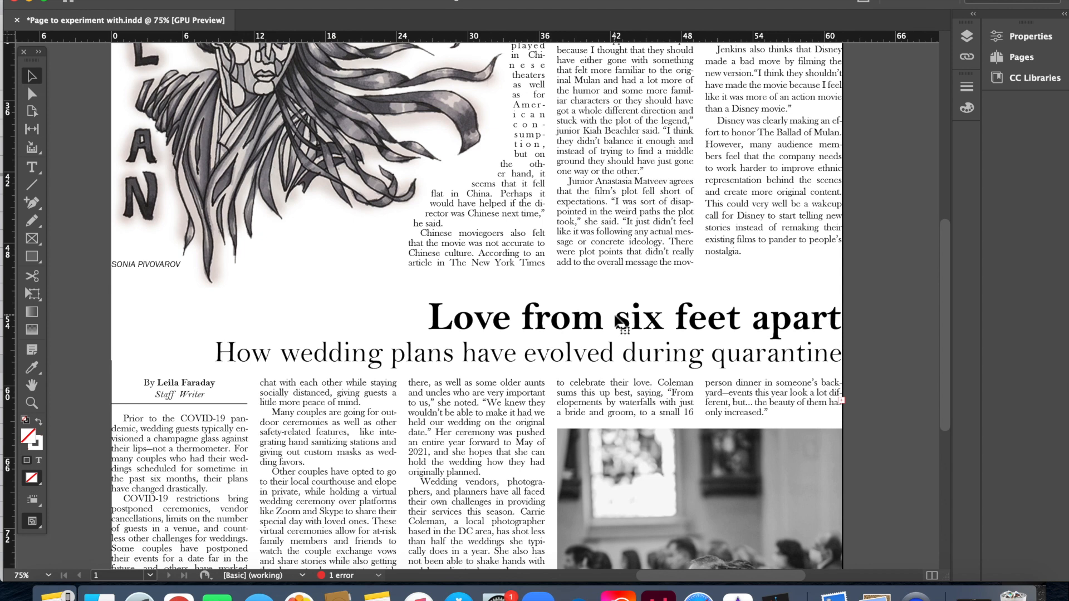
key(super+s)
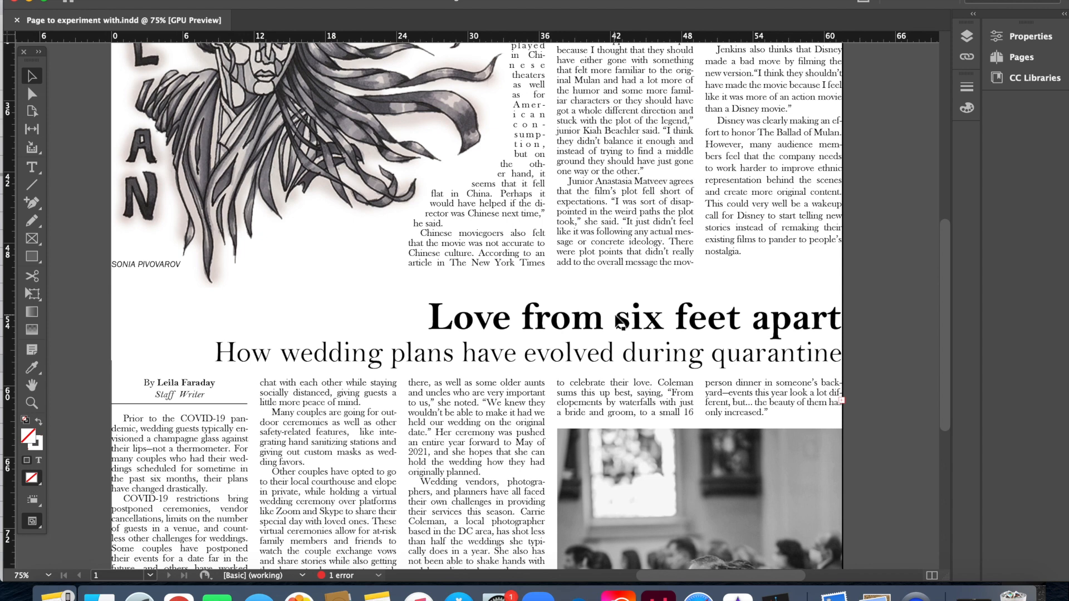
key(super+f)
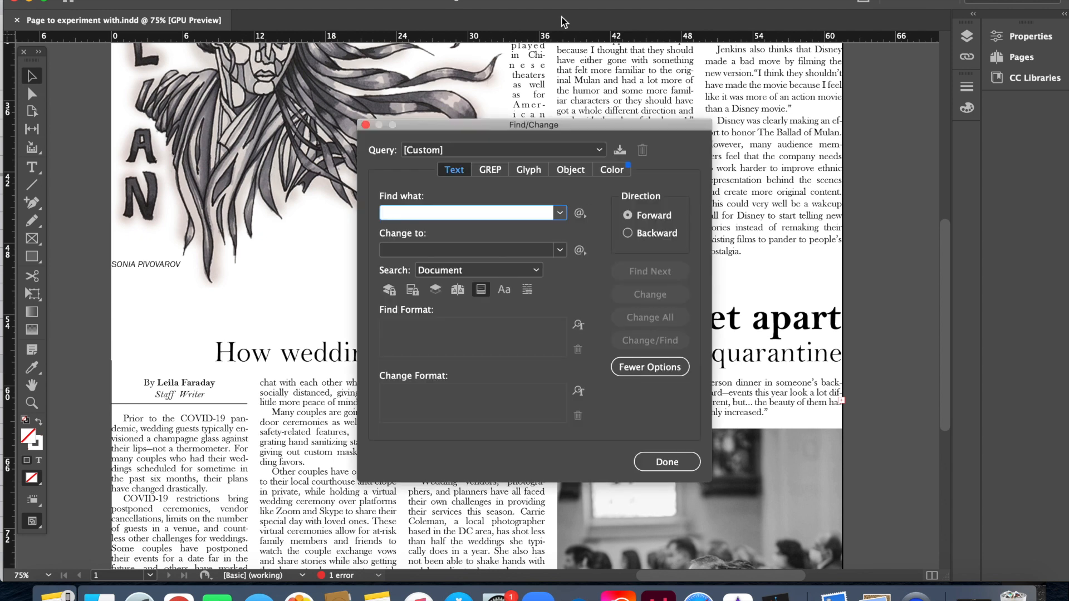
click(365, 124)
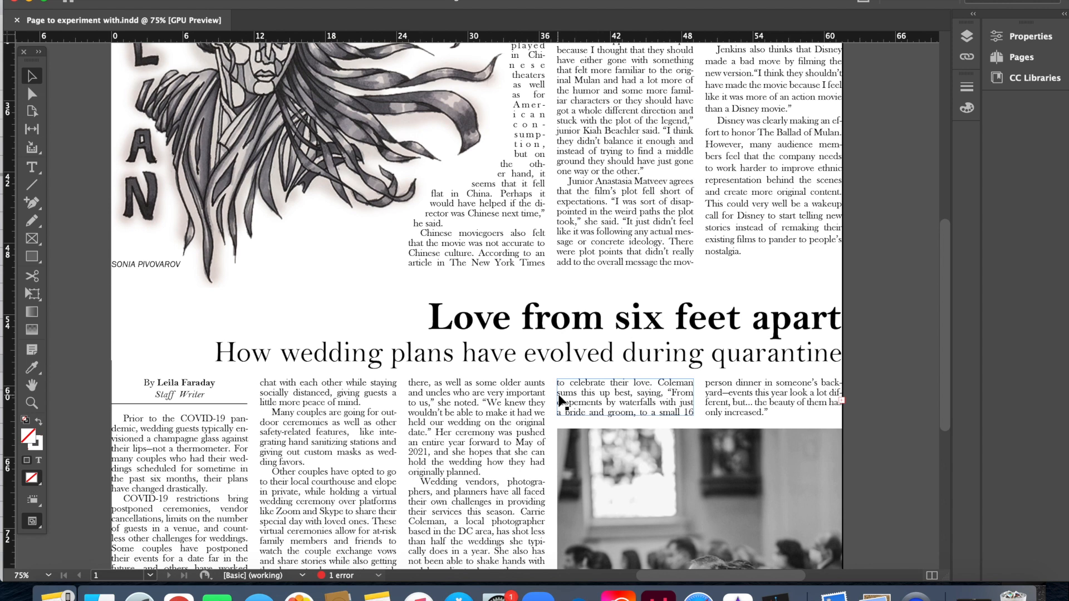
scroll(560, 399, up, 2)
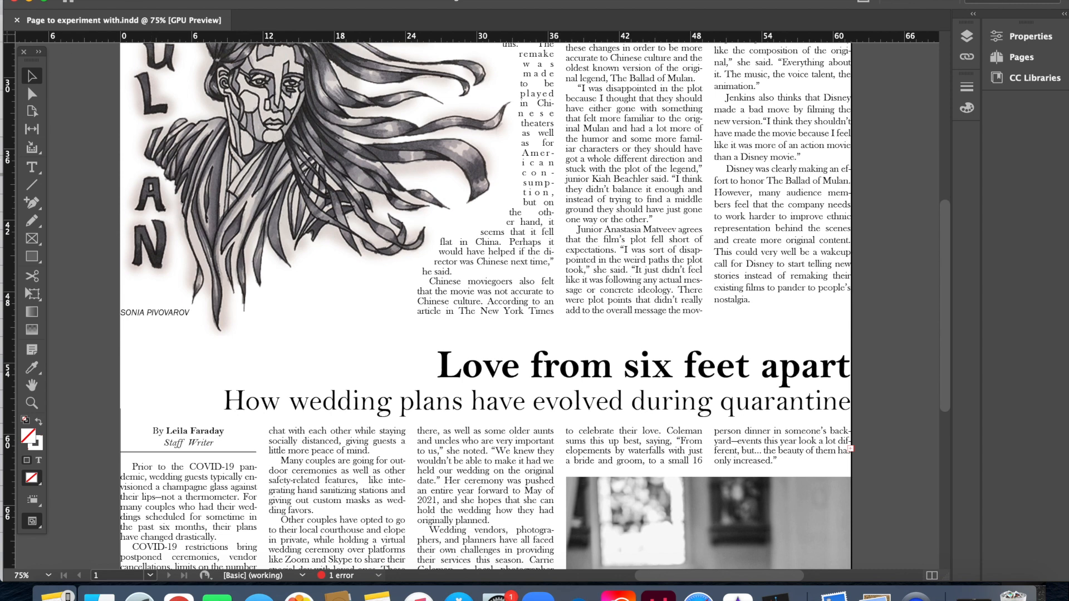
key(super+r)
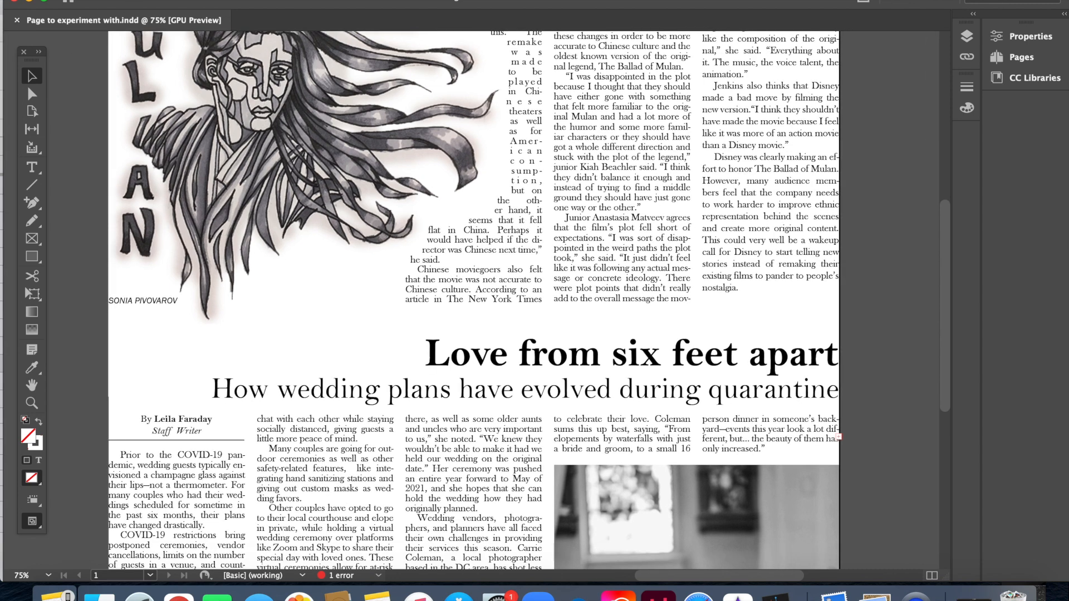
key(super+r)
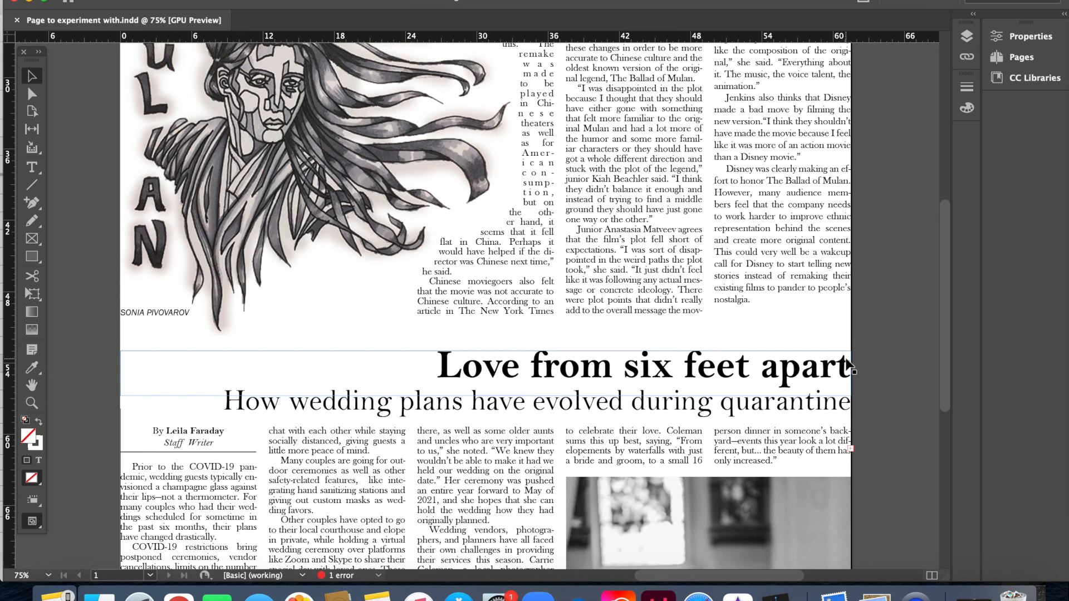
key(super+o)
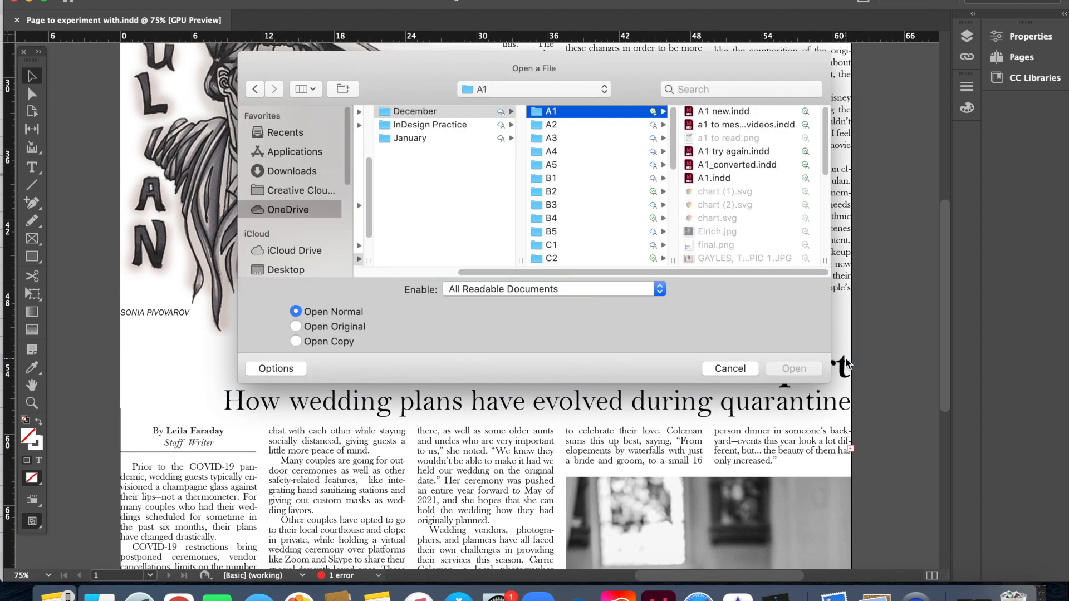
click(745, 369)
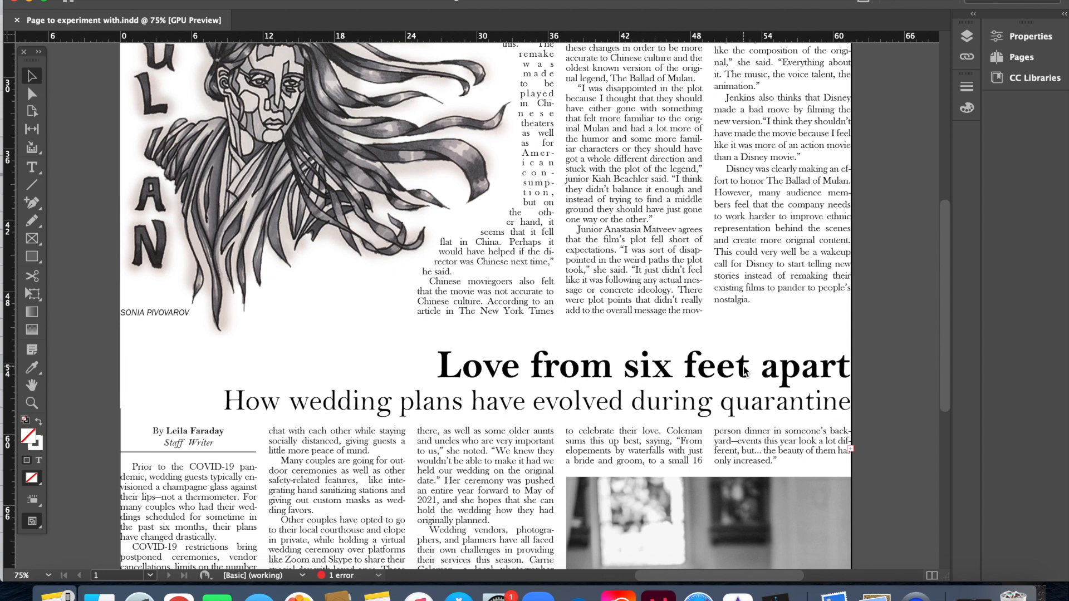
key(super+n)
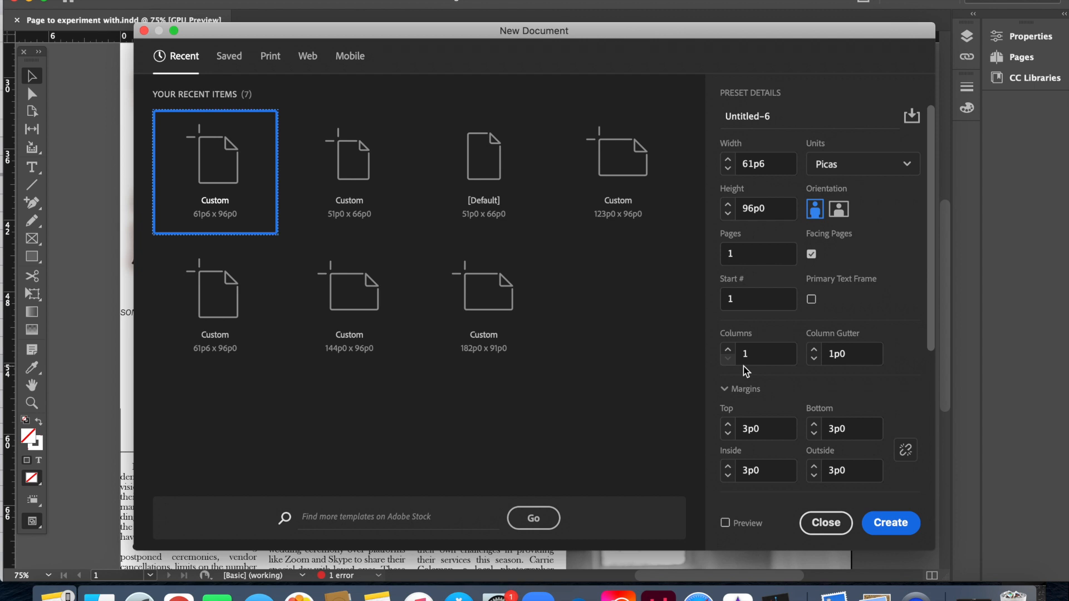
click(827, 523)
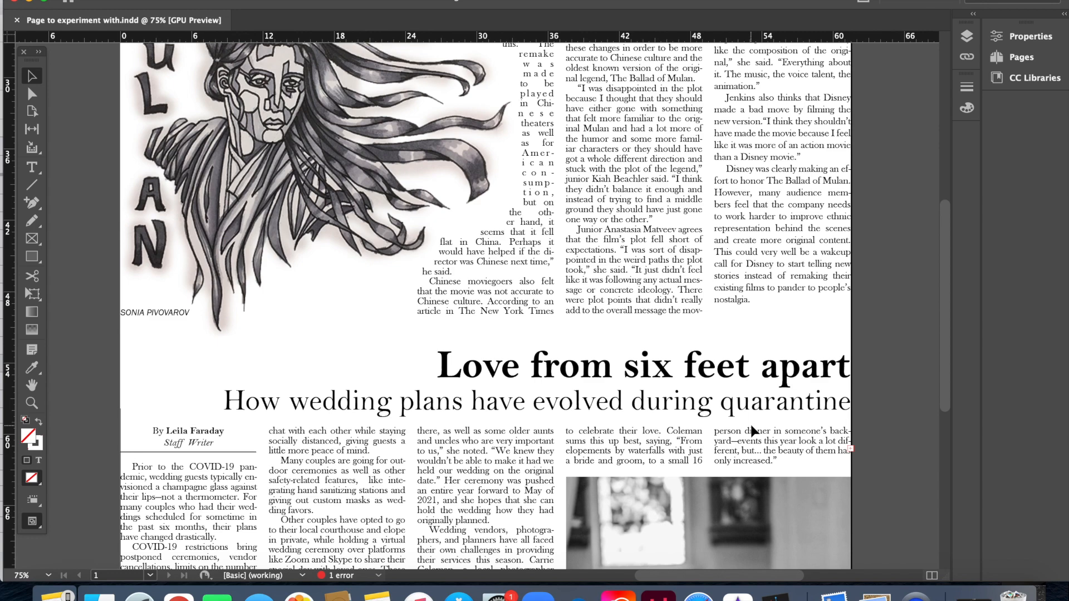
scroll(675, 279, up, 10)
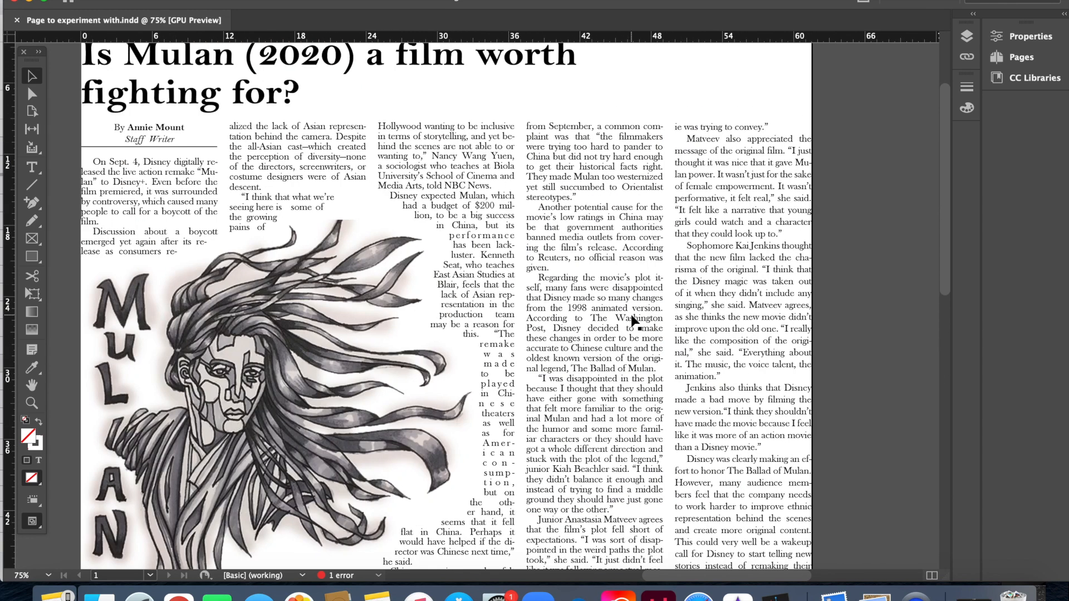
Step: Select all five Mulan article columns and group them together
click(634, 322)
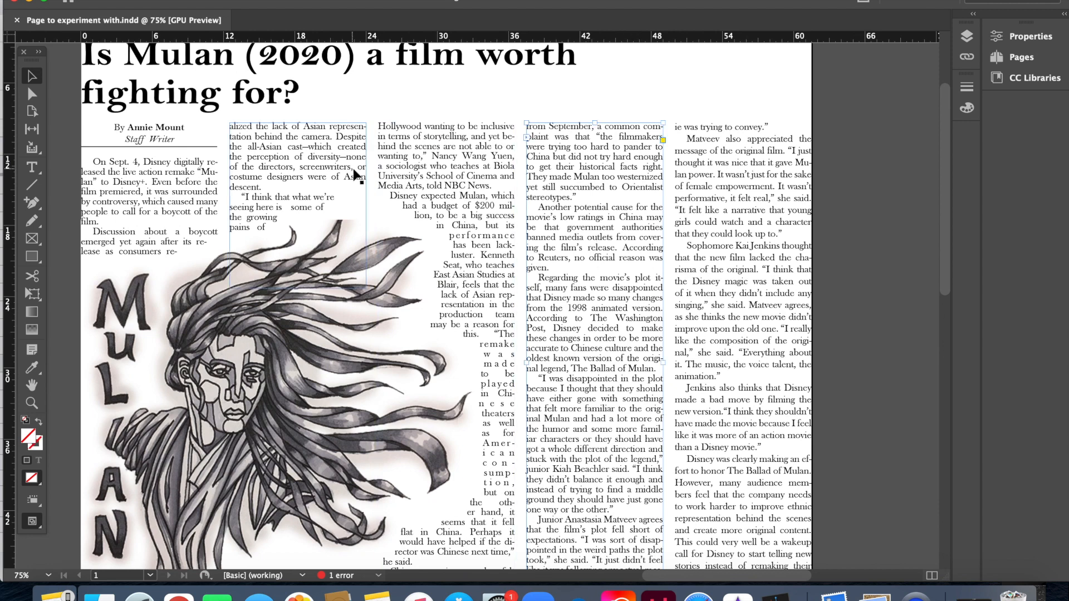
shift+click(682, 220)
shift+click(490, 145)
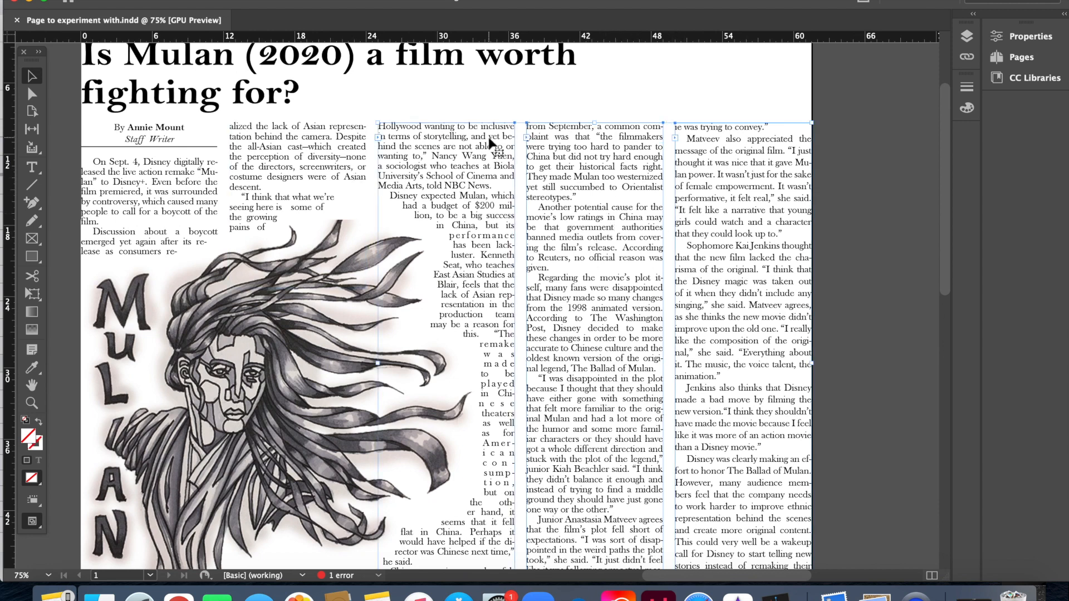
shift+click(359, 157)
shift+click(140, 230)
shift+click(140, 230)
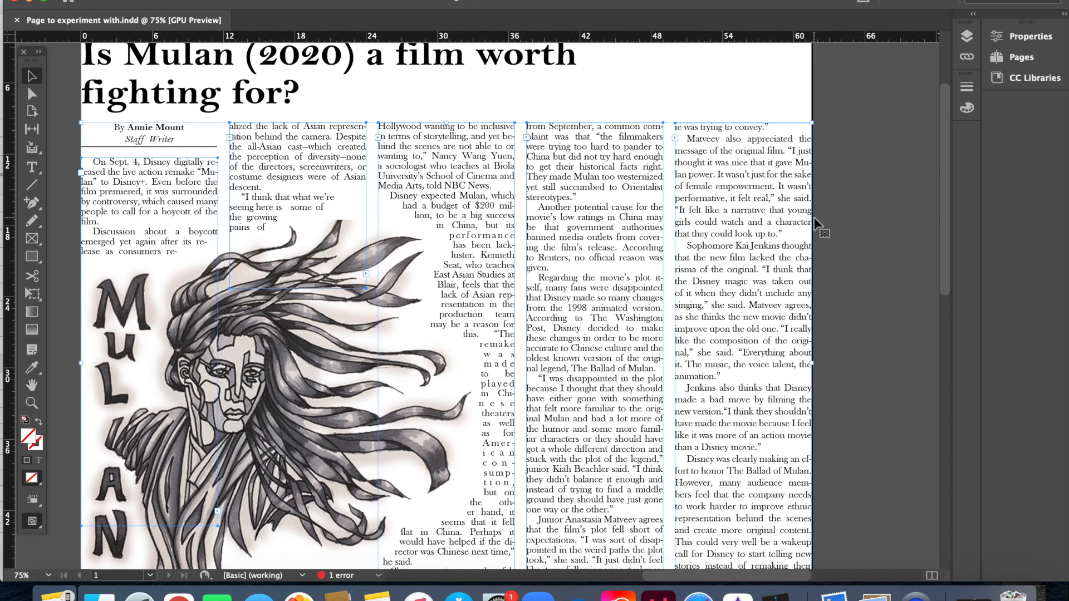
key(super+g)
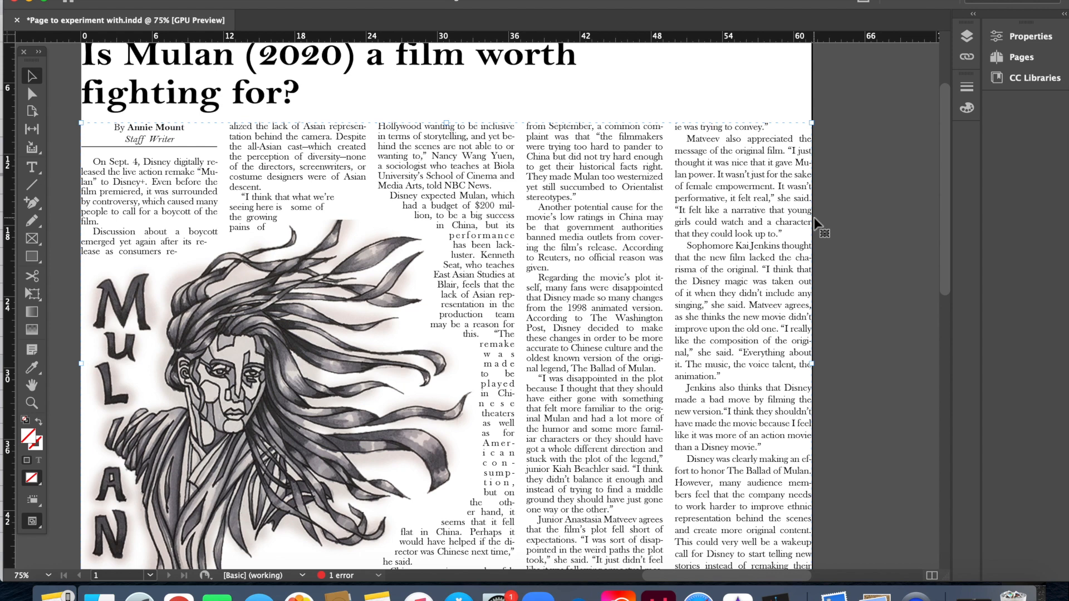
Step: Try moving the article group to the right, then undo to keep it in place
click(852, 229)
drag(735, 224, 766, 230)
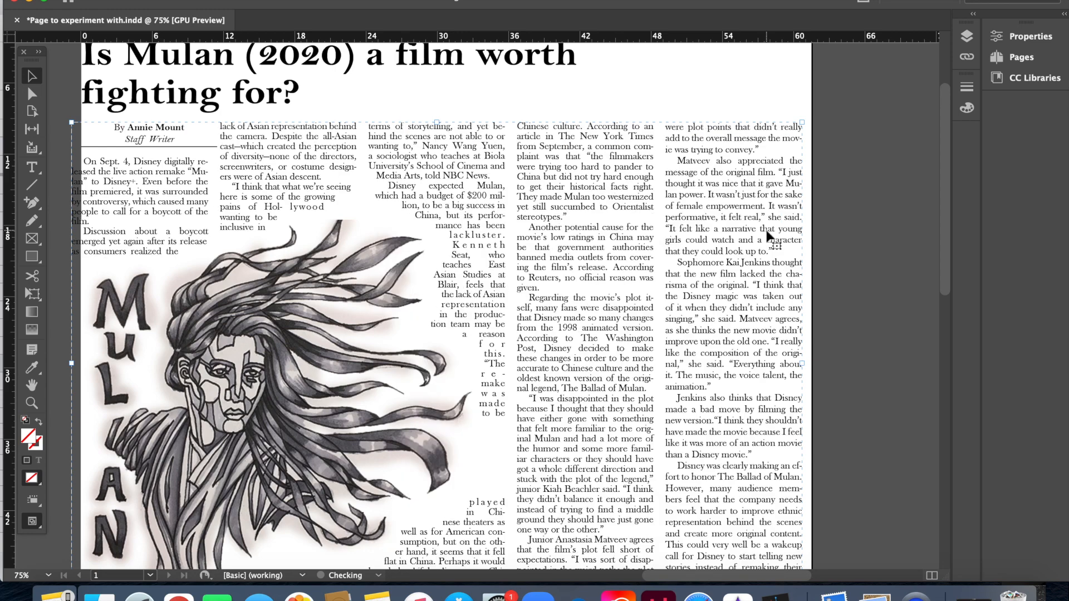
key(super+z)
key(super+z)
click(914, 244)
click(760, 293)
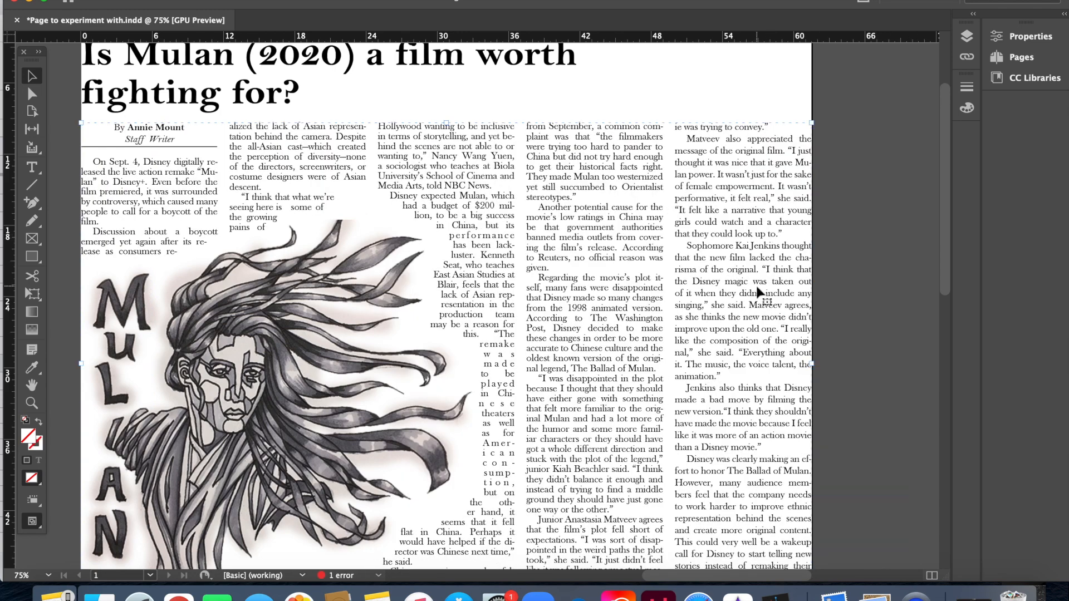
click(845, 276)
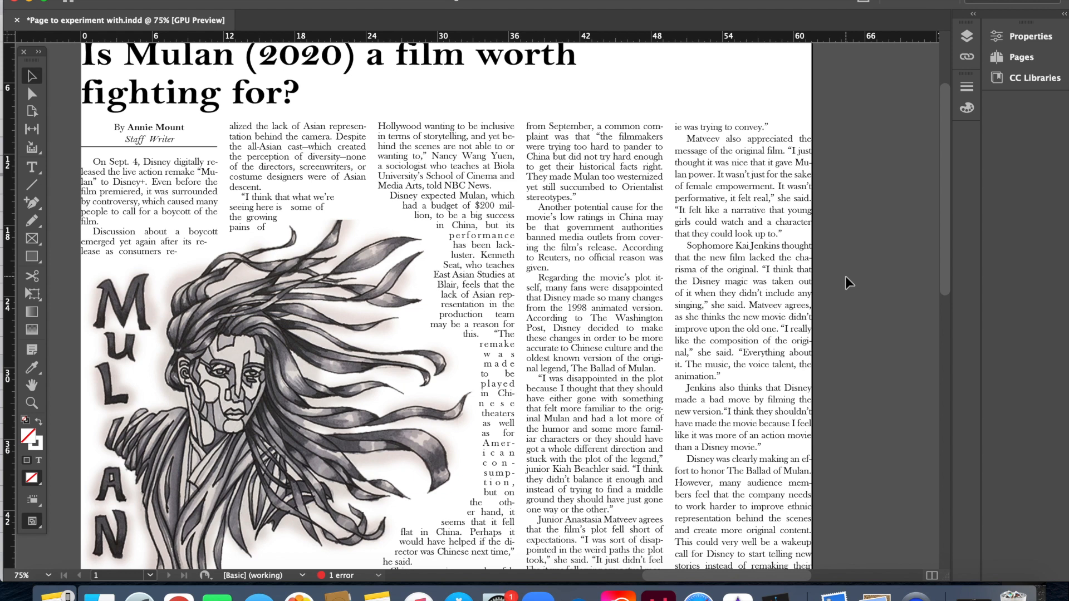
Step: Resize the Mulan illustration so the justified text rewraps, then fit the page in the window
click(295, 323)
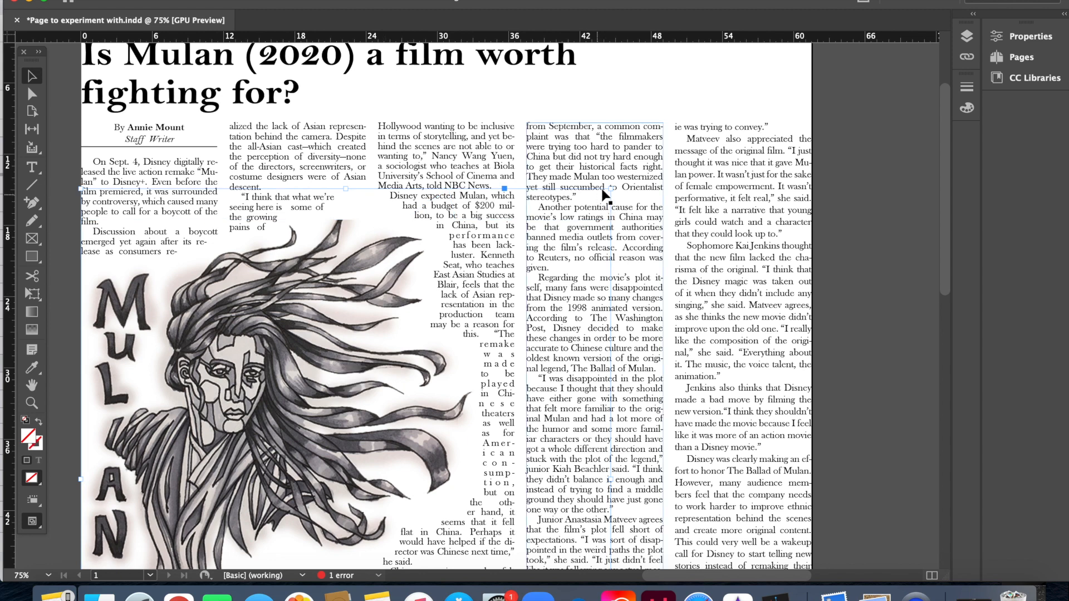
drag(611, 190, 662, 170)
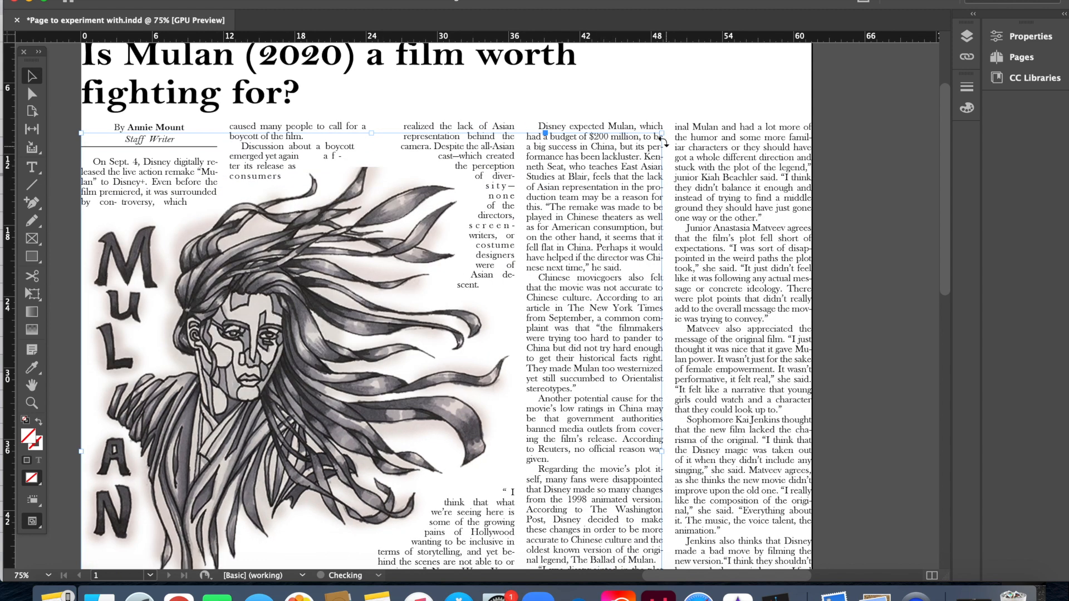
drag(662, 134, 557, 270)
click(854, 275)
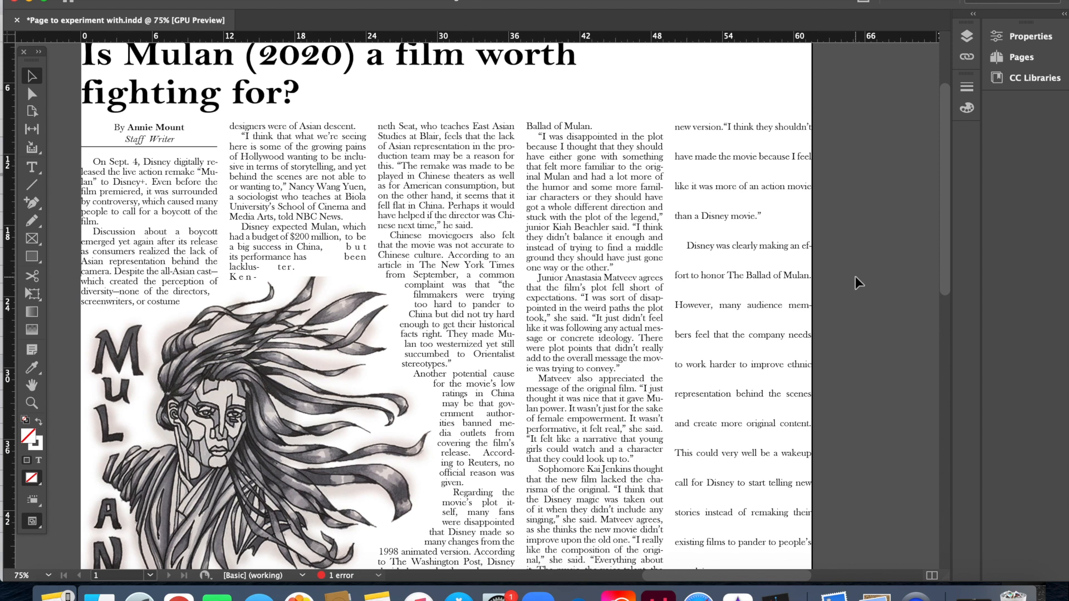
key(super+0)
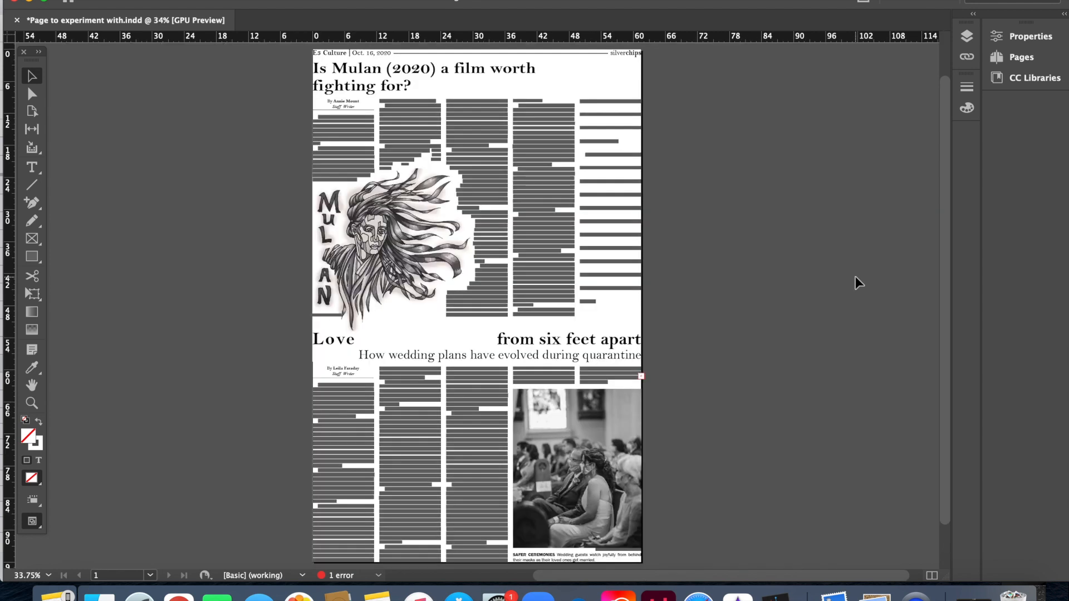